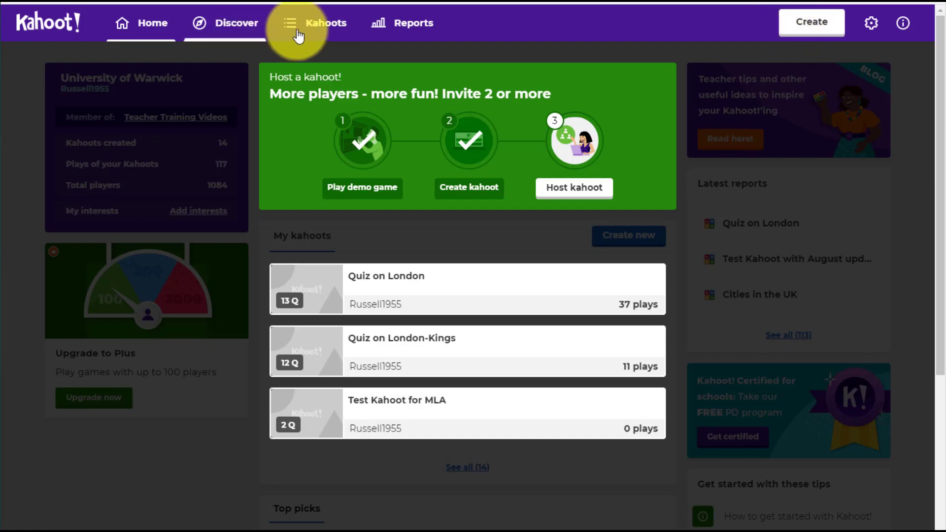
# Create a new blank kahoot from the Kahoots page instead of using a template.
pyautogui.click(325, 34)
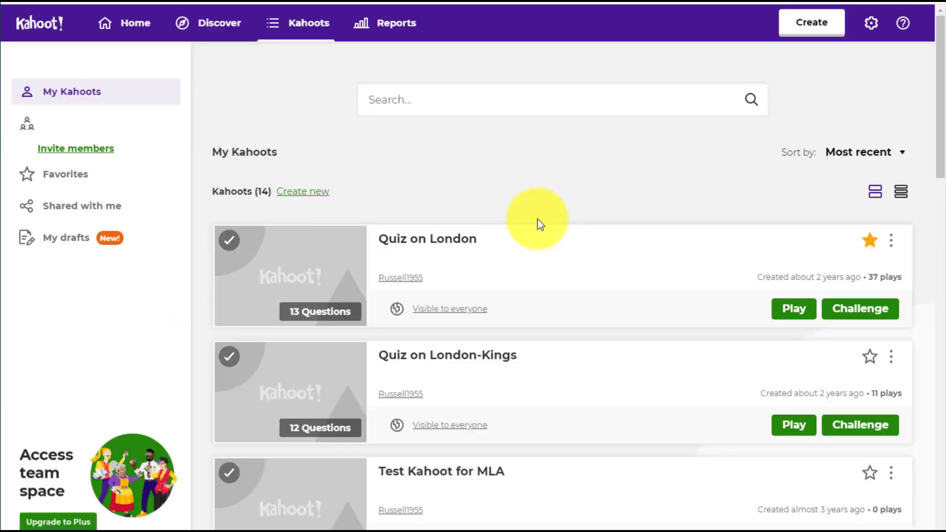
pyautogui.click(821, 34)
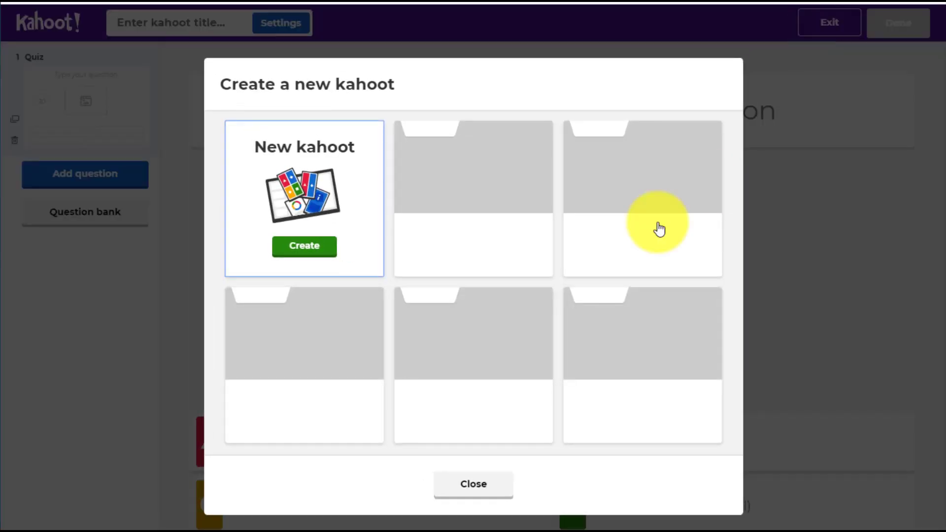
pyautogui.click(306, 249)
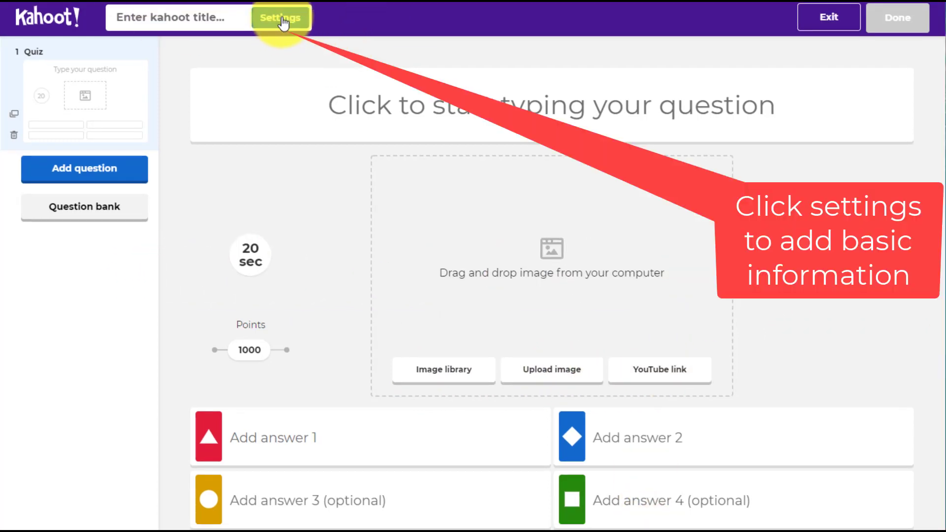
# Title the kahoot 'My kahoot with images and video', copy the title into the description, and save.
pyautogui.click(283, 23)
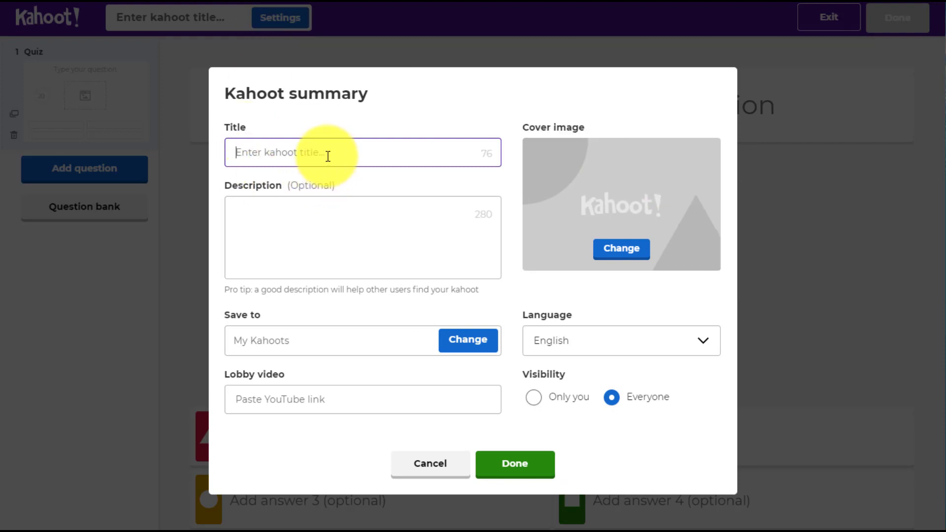
pyautogui.write('My kahoot wi')
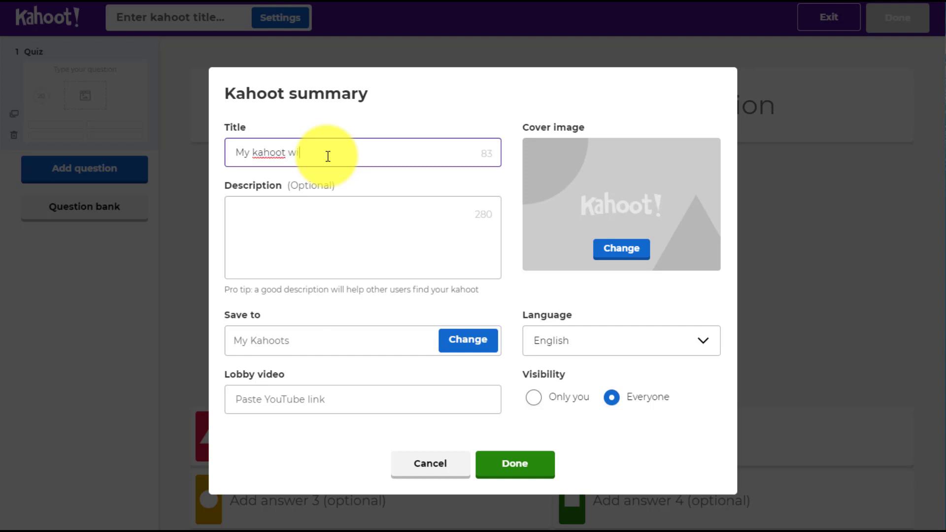
pyautogui.write('th images and video')
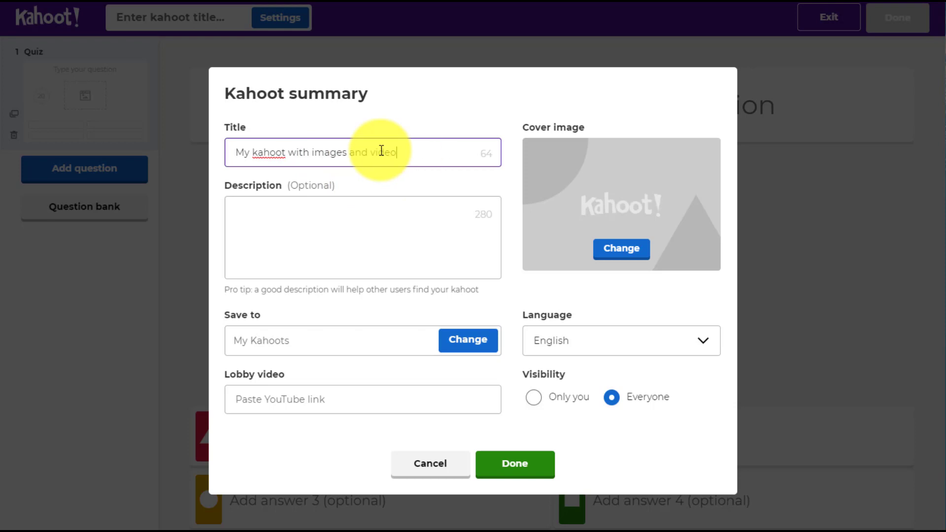
pyautogui.moveTo(397, 153); pyautogui.dragTo(191, 158)
pyautogui.hotkey('ctrl', 'c')
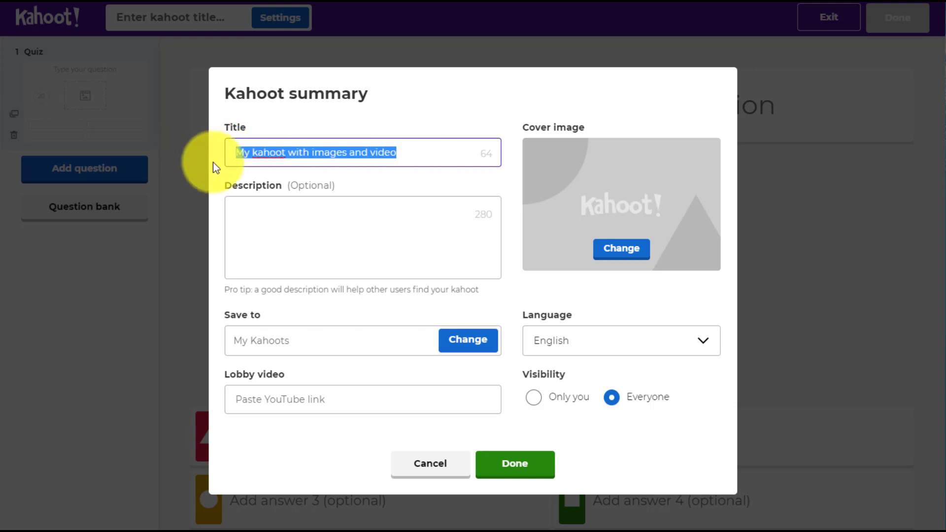
pyautogui.click(268, 205)
pyautogui.hotkey('ctrl', 'v')
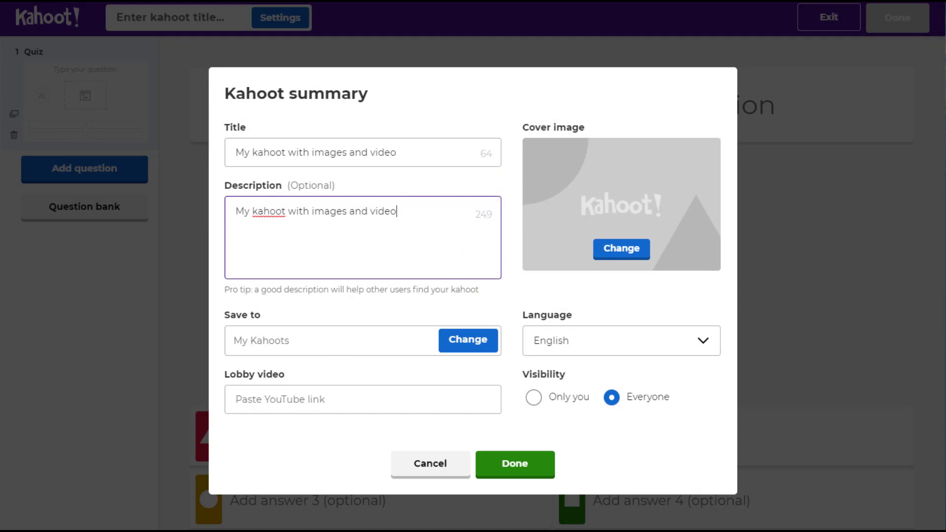
pyautogui.click(515, 470)
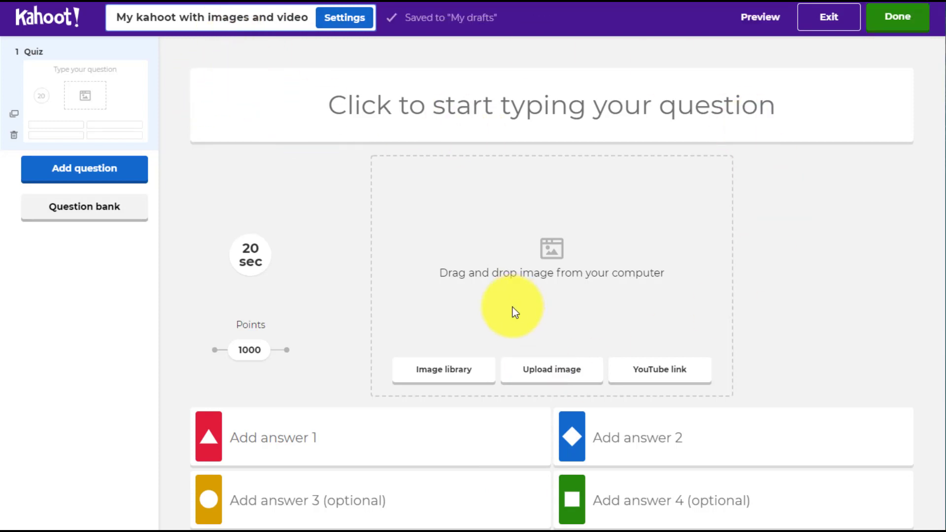
# Write 'Who is this?' as the first question and start uploading an image for it.
pyautogui.click(310, 439)
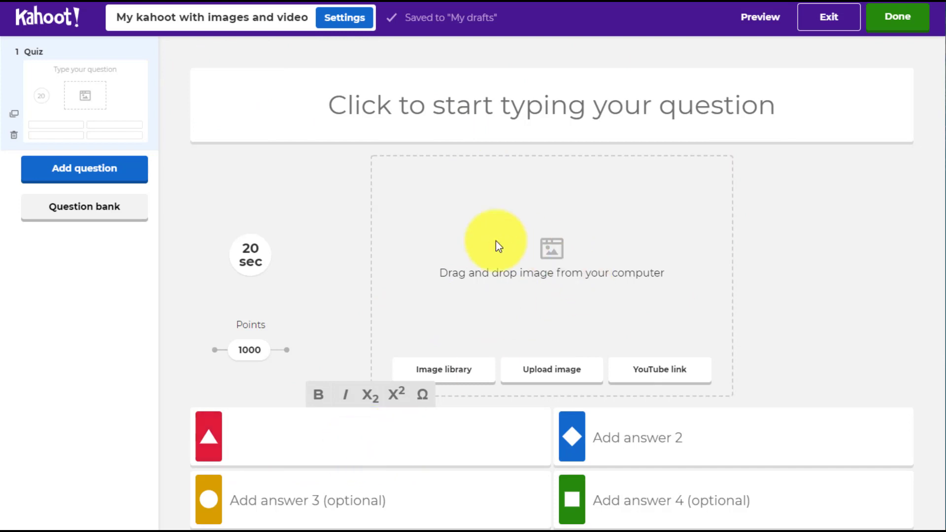
pyautogui.click(740, 115)
pyautogui.write('Who')
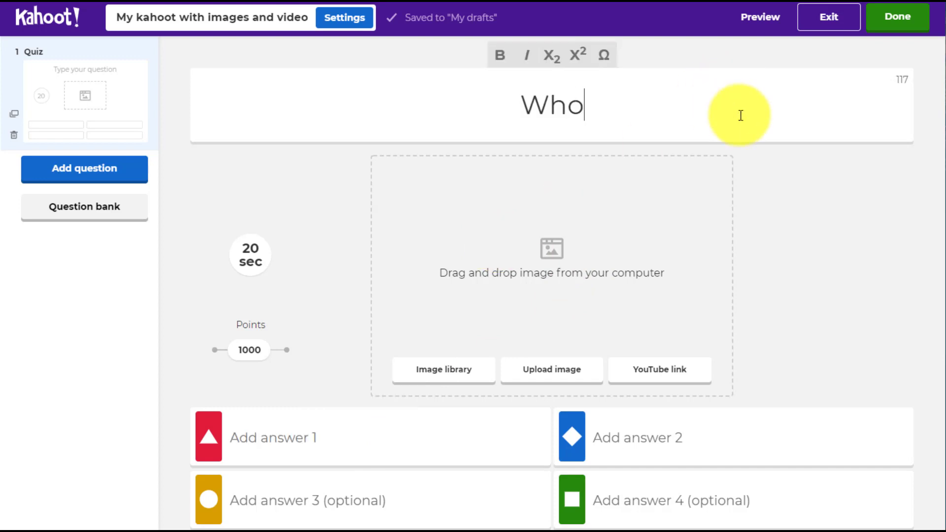
pyautogui.write(' is this?')
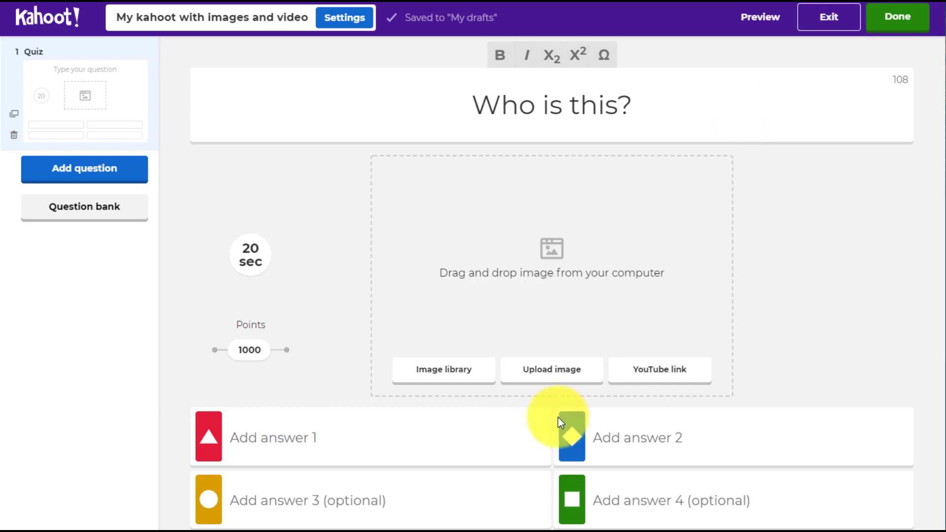
pyautogui.click(554, 380)
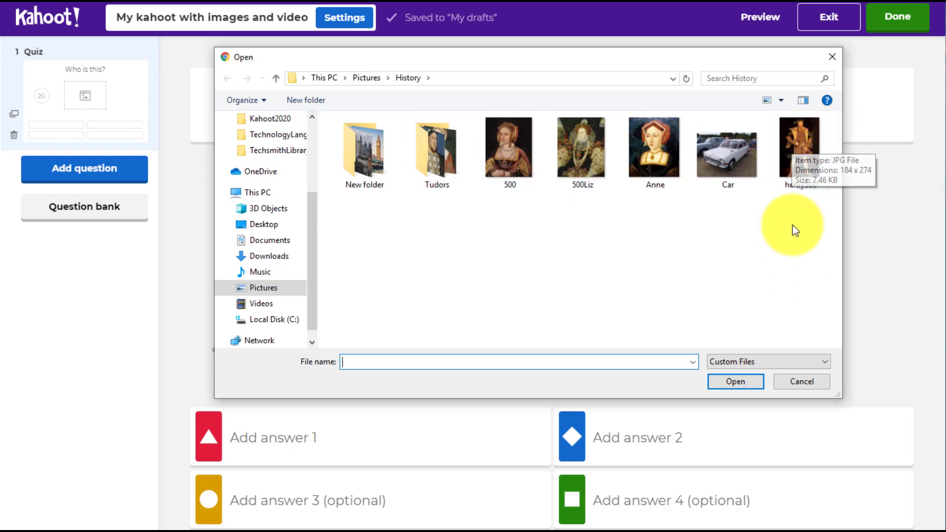
# Insert the henry500 portrait into the question and open its image credit details.
pyautogui.click(807, 144)
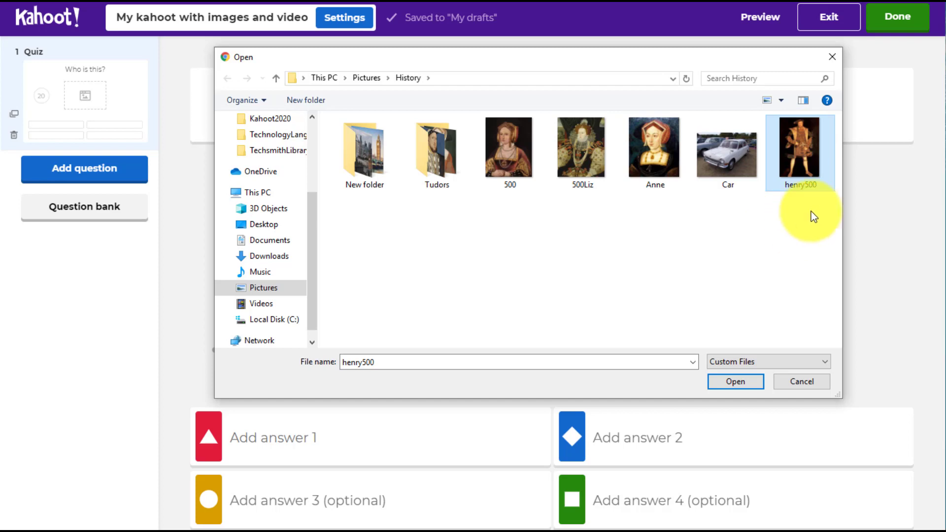
pyautogui.click(739, 381)
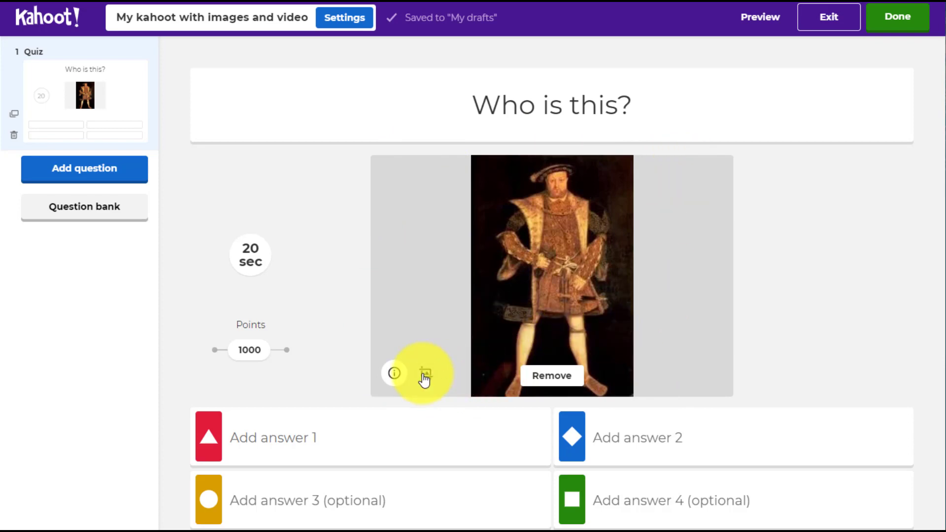
pyautogui.click(392, 377)
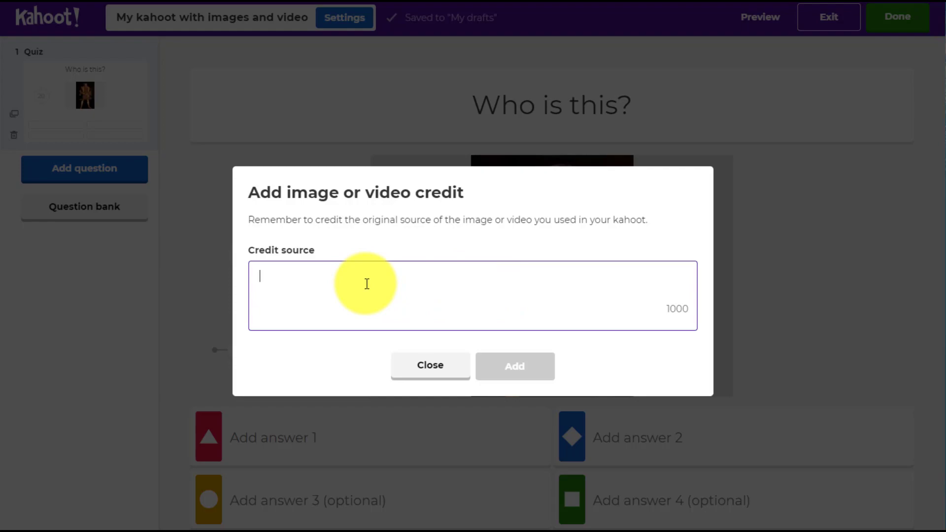
# Set a 30-second timer, enter answers Henry 7th, Edward 1st, Henry 3rd, Henry 8th, with Henry 8th correct.
pyautogui.click(428, 367)
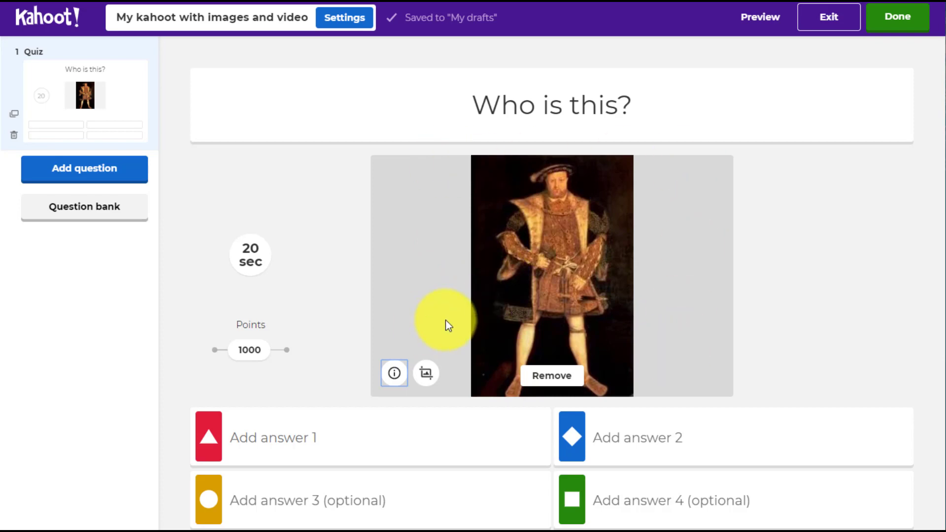
pyautogui.click(256, 261)
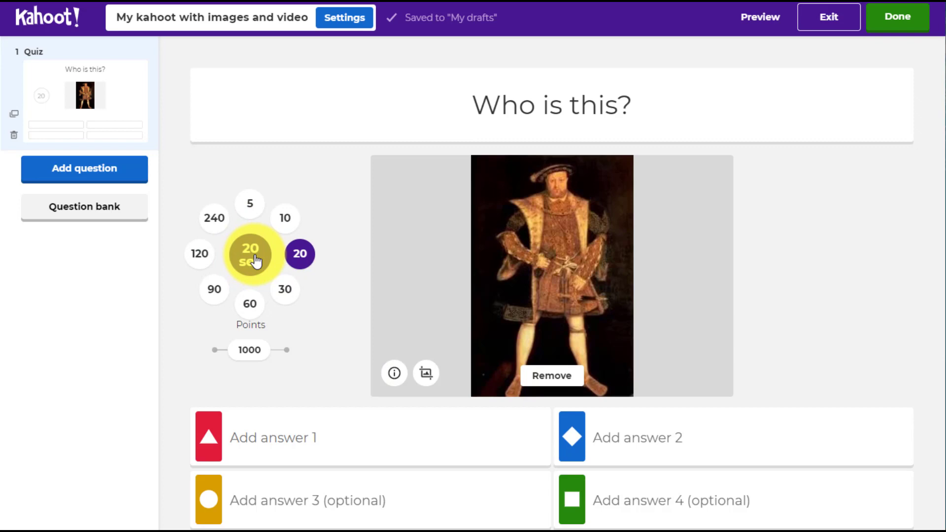
pyautogui.click(299, 257)
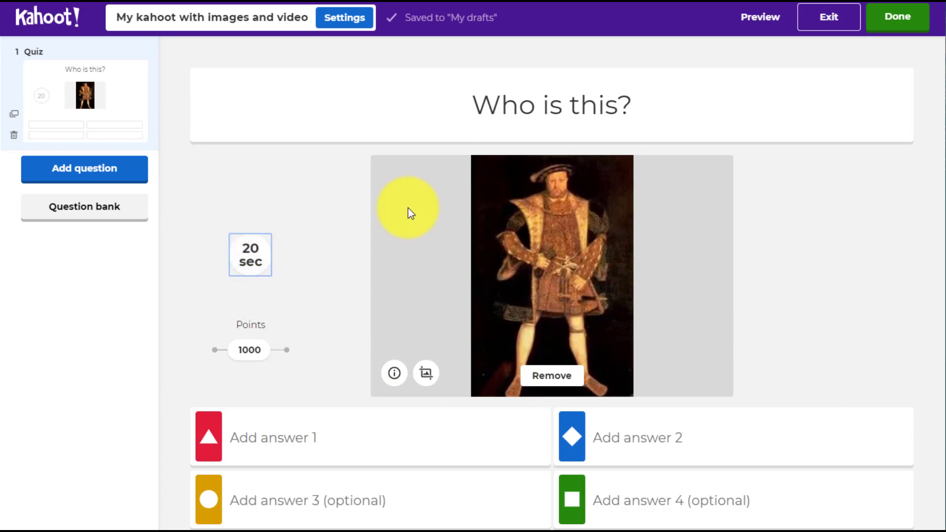
pyautogui.click(250, 262)
pyautogui.click(288, 290)
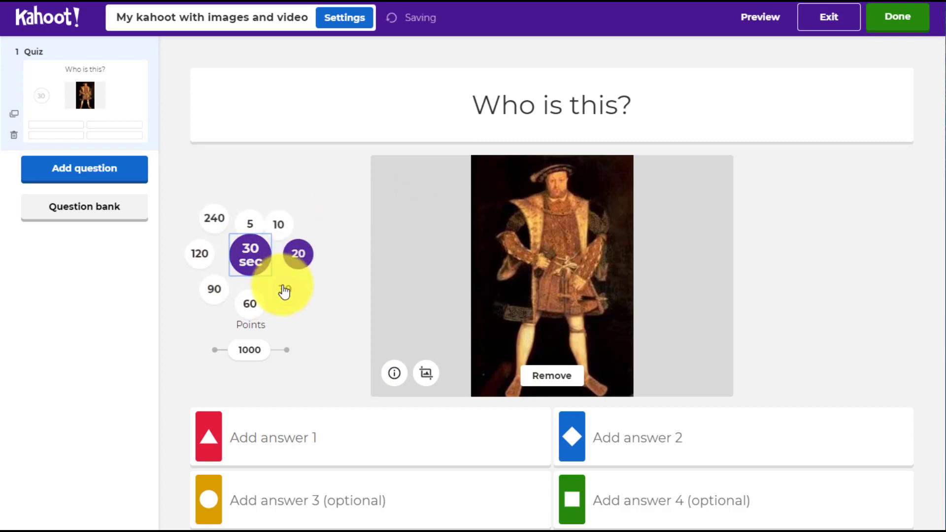
pyautogui.click(623, 102)
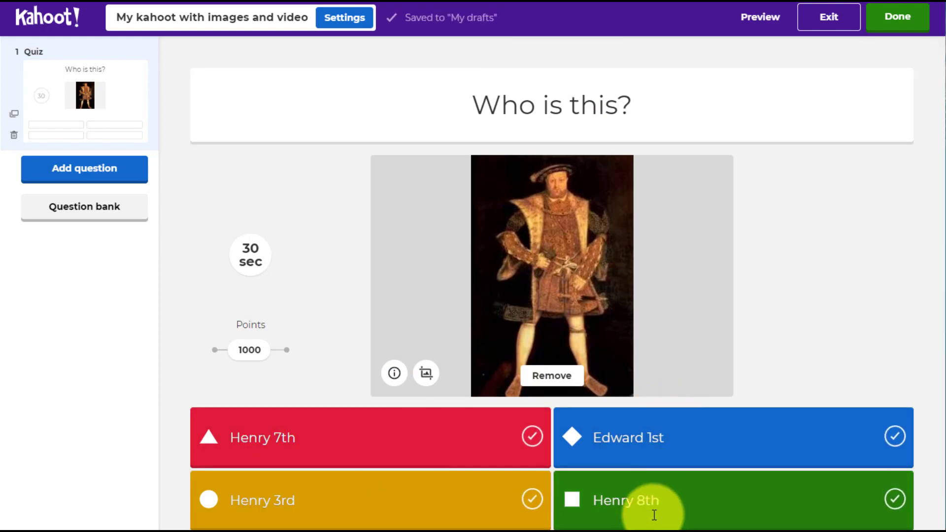
pyautogui.click(895, 500)
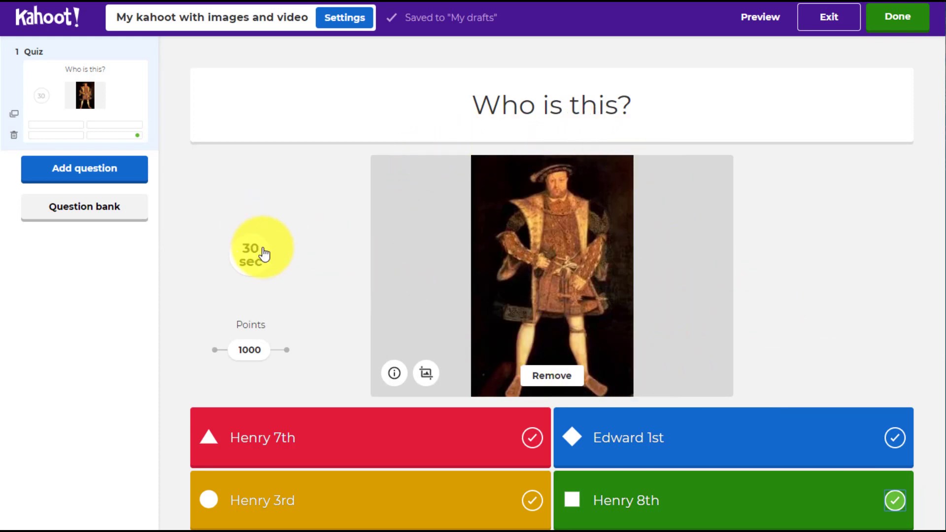
# Duplicate the first question and reword it to 'When did he become king'.
pyautogui.click(16, 115)
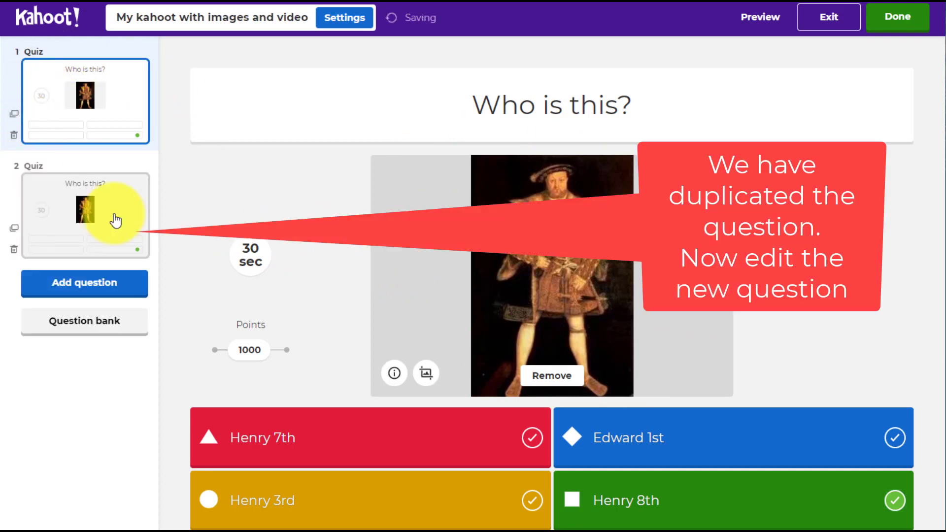
pyautogui.click(647, 100)
pyautogui.press('BackSpace')
pyautogui.press('BackSpace')
pyautogui.press('BackSpace')
pyautogui.press('BackSpace')
pyautogui.press('BackSpace')
pyautogui.press('BackSpace')
pyautogui.press('BackSpace')
pyautogui.press('BackSpace')
pyautogui.press('BackSpace')
pyautogui.press('BackSpace')
pyautogui.write('es and')
pyautogui.press('BackSpace')
pyautogui.press('BackSpace')
pyautogui.write('di')
pyautogui.write('d eh')
pyautogui.press('BackSpace')
pyautogui.press('BackSpace')
pyautogui.write('he com')
pyautogui.press('BackSpace')
pyautogui.press('BackSpace')
pyautogui.press('BackSpace')
pyautogui.write('become king')
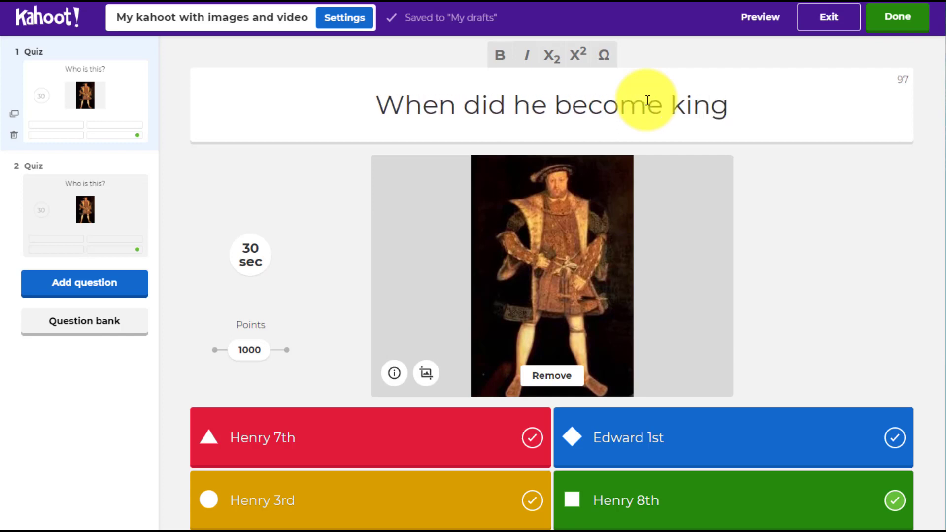
# Give it answers 1509 (correct), 1491, 1547, 1700, add the closing '?', and open the question-type picker.
pyautogui.click(318, 442)
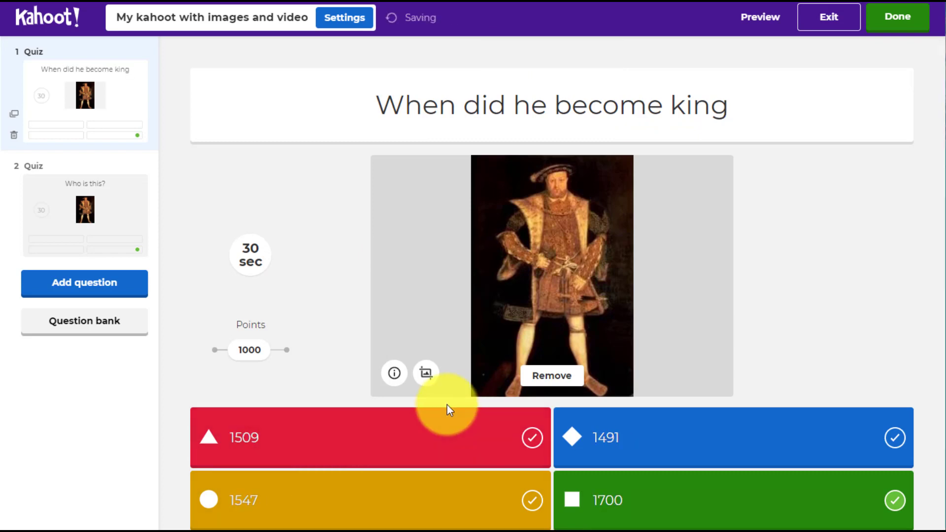
pyautogui.click(532, 438)
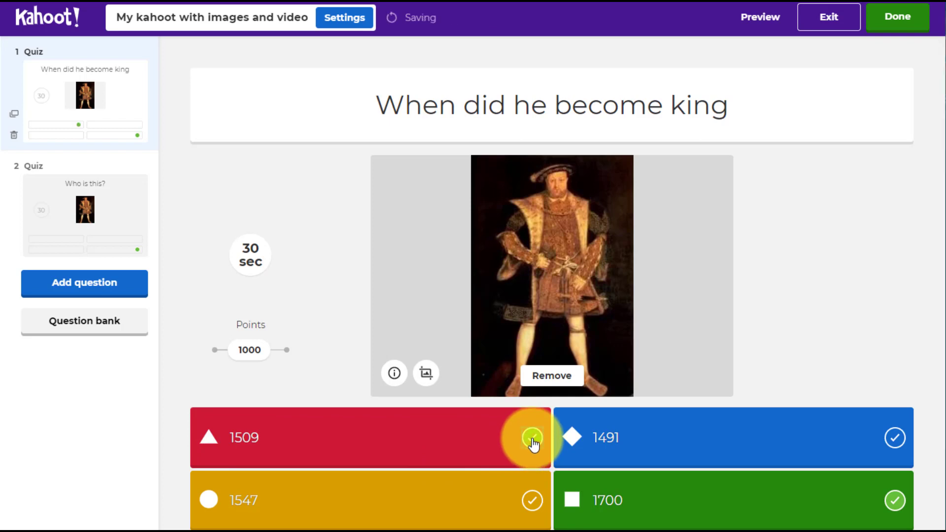
pyautogui.click(743, 108)
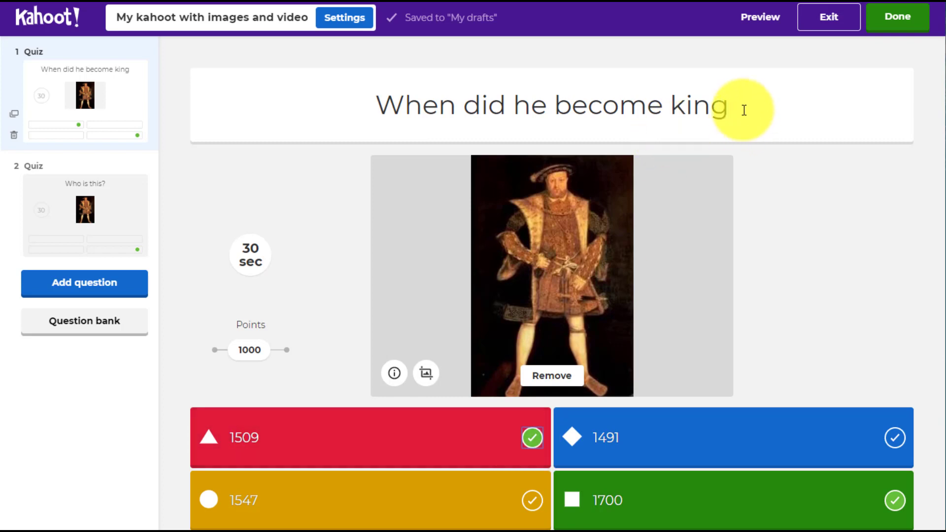
pyautogui.write('?')
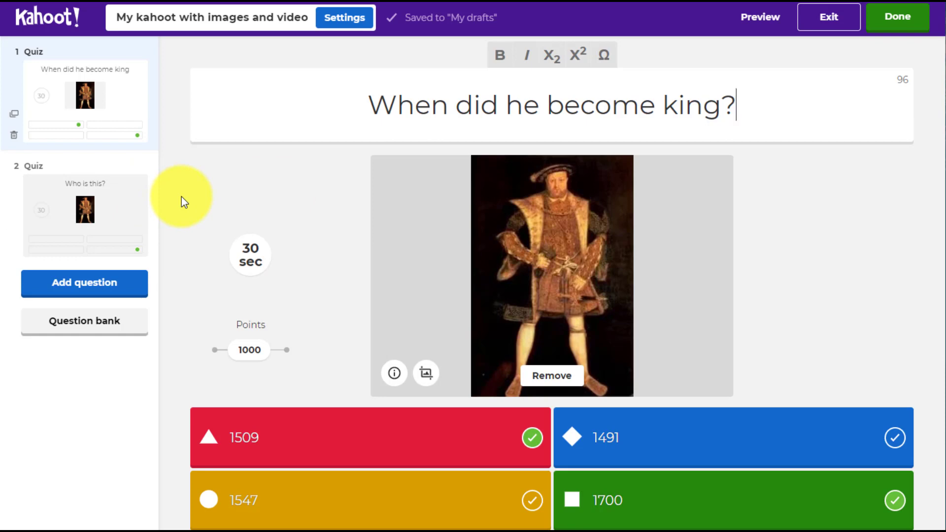
pyautogui.click(89, 290)
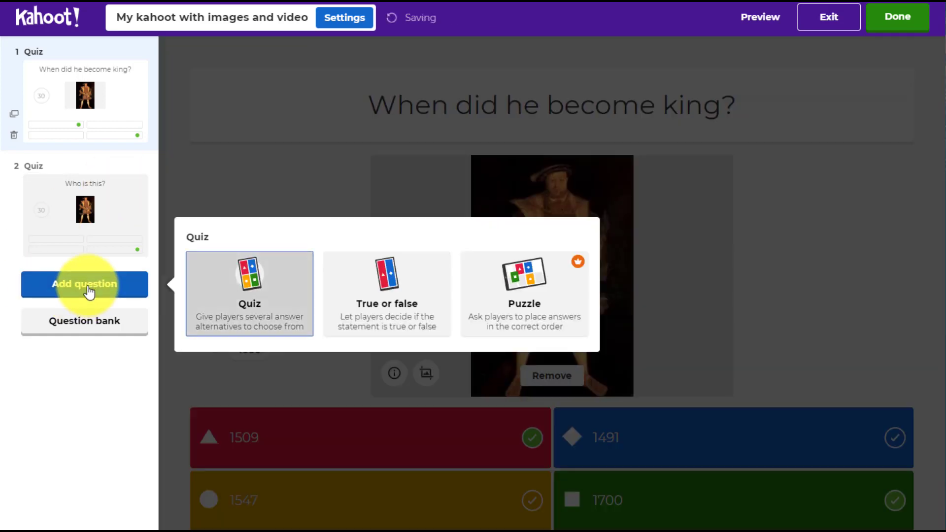
# Add a blank third Quiz question, begin its YouTube video form, and switch to the YouTube tab.
pyautogui.click(255, 290)
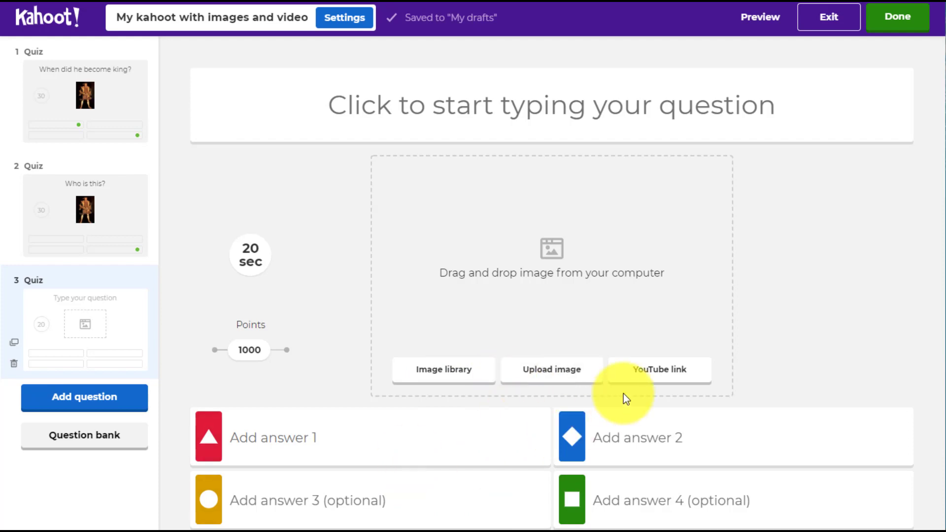
pyautogui.click(663, 377)
pyautogui.click(665, 377)
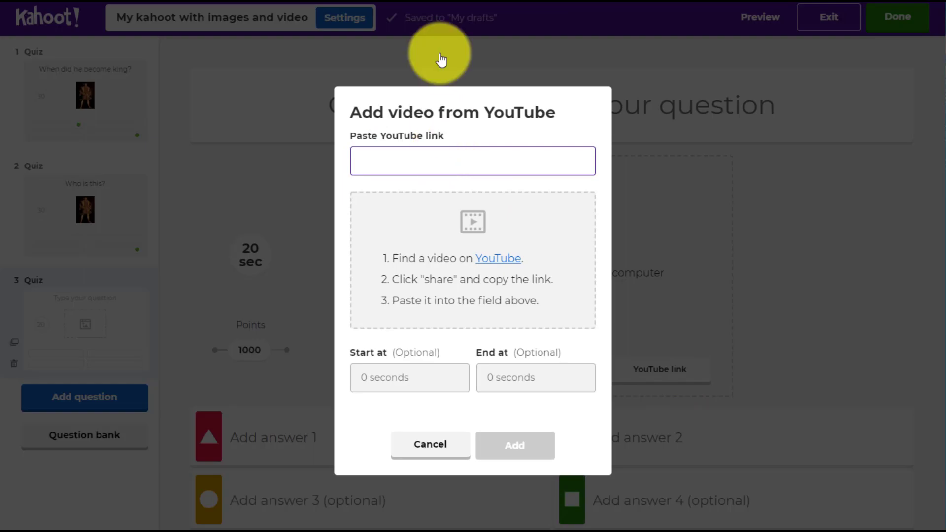
pyautogui.click(401, 2)
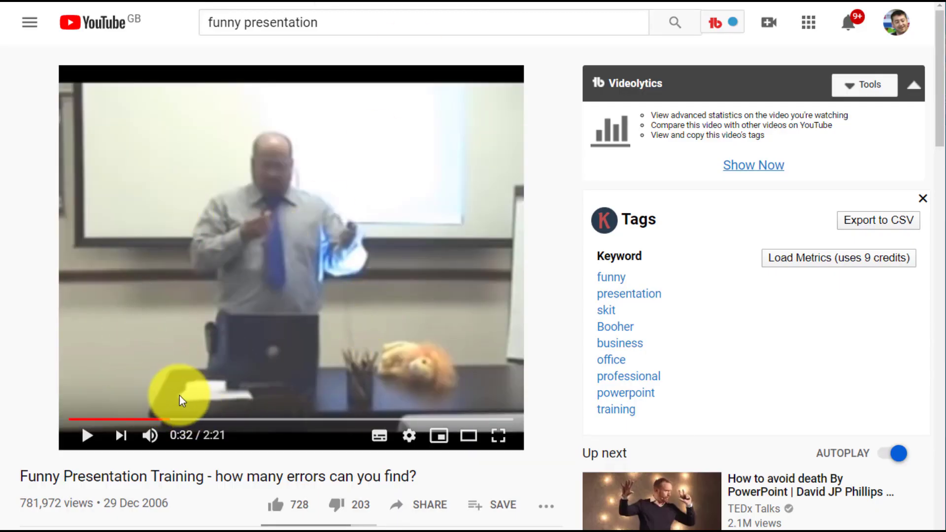
# Copy the Funny Presentation Training video's short share link and rewind playback to 0:20.
pyautogui.click(437, 512)
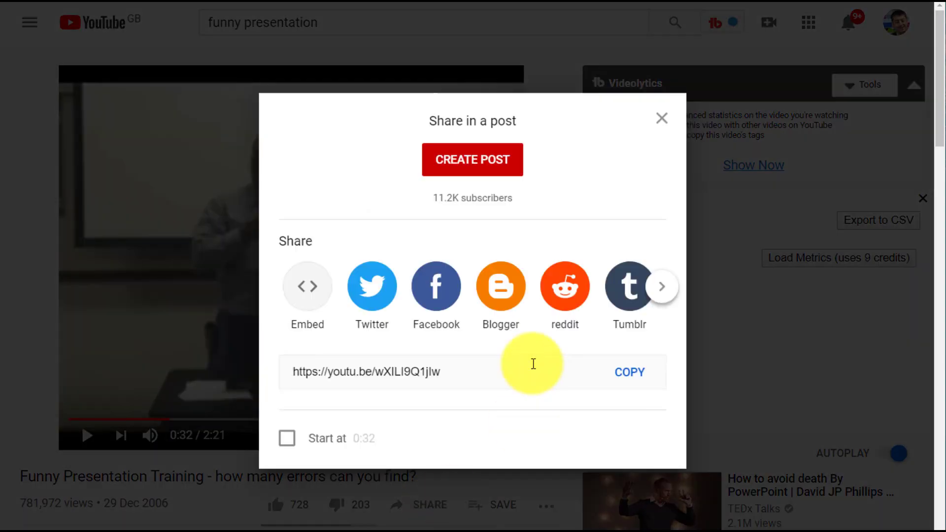
pyautogui.click(639, 377)
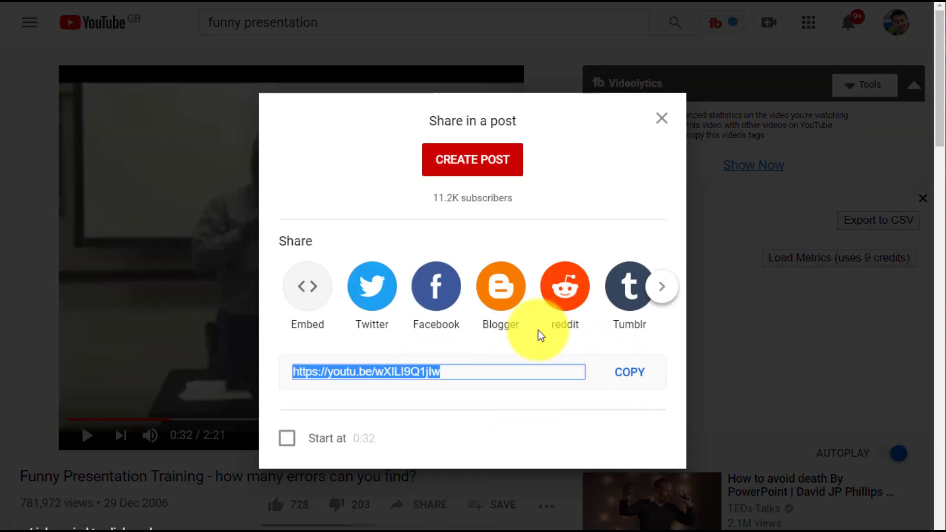
pyautogui.click(660, 118)
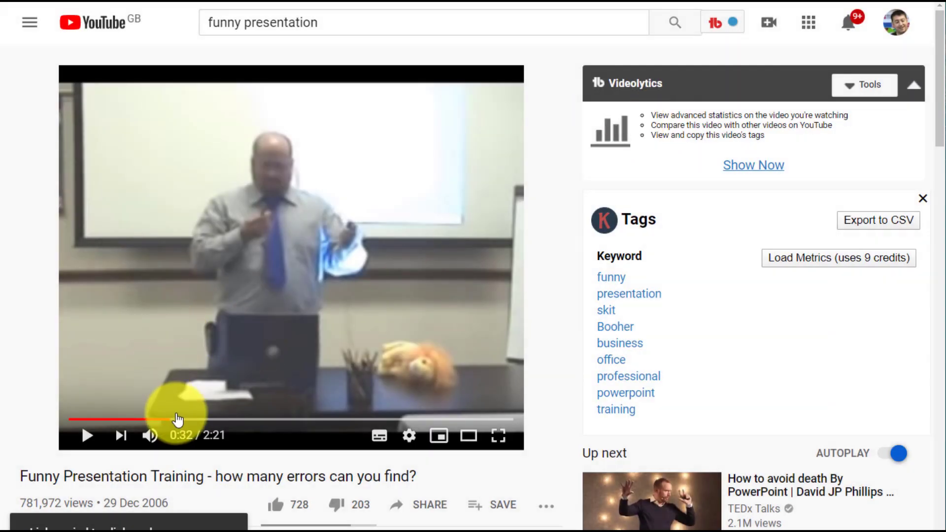
pyautogui.click(168, 419)
pyautogui.moveTo(167, 423); pyautogui.dragTo(135, 423)
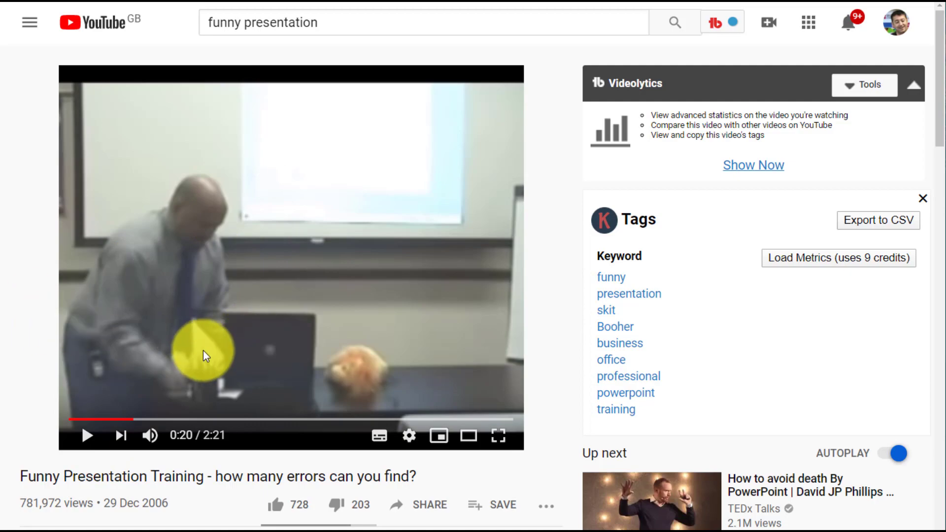
# Paste the YouTube link into question 3, trim it to play from 13 to 18 seconds, and add it.
pyautogui.click(436, 1)
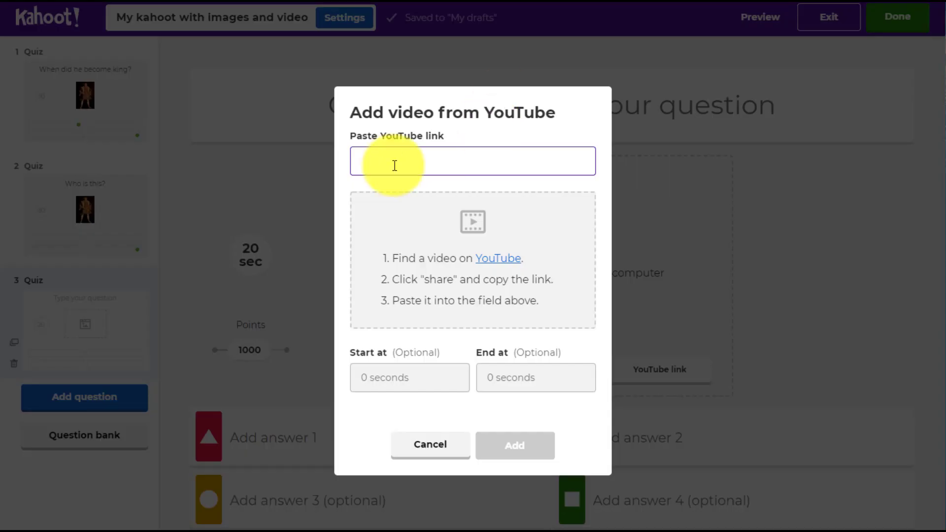
pyautogui.hotkey('ctrl', 'v')
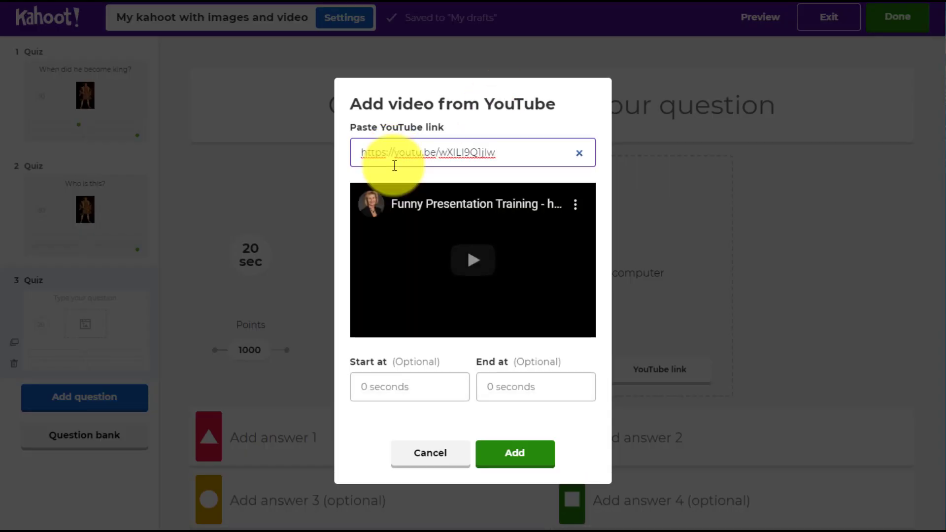
pyautogui.click(383, 389)
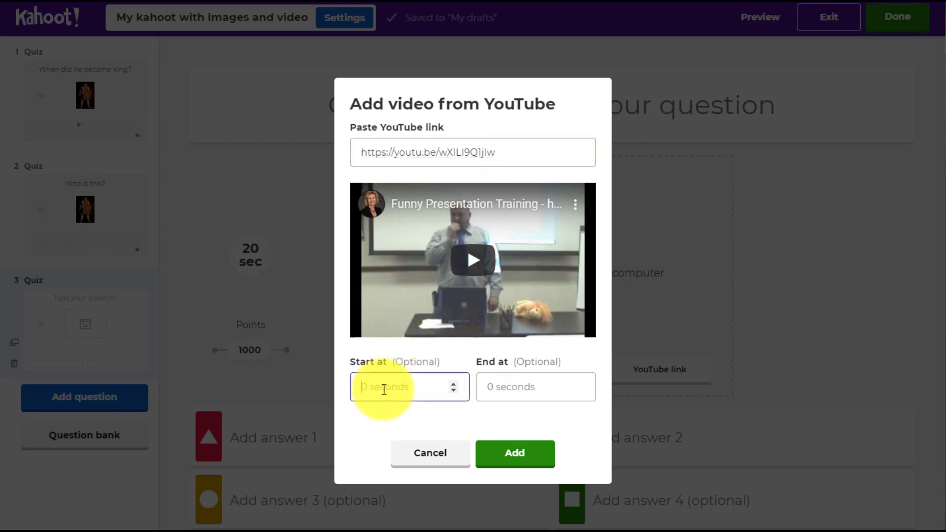
pyautogui.write('13')
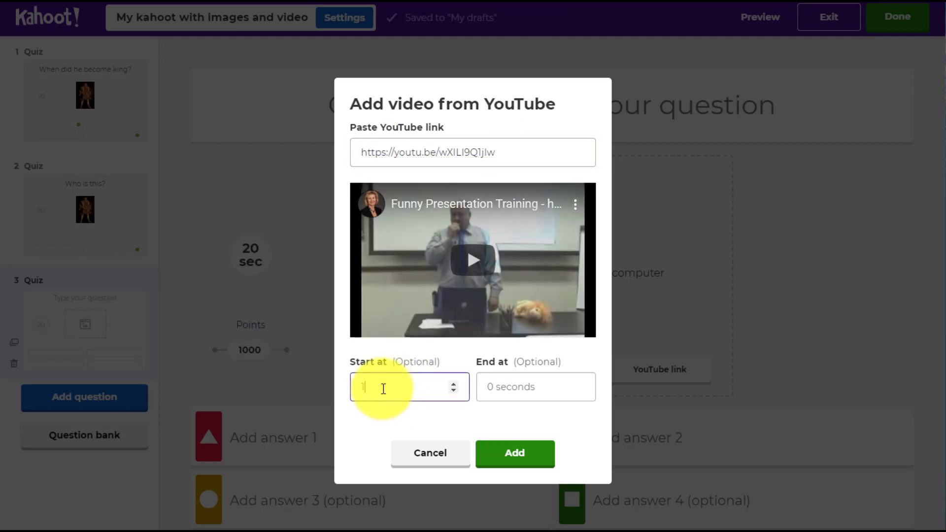
pyautogui.click(529, 388)
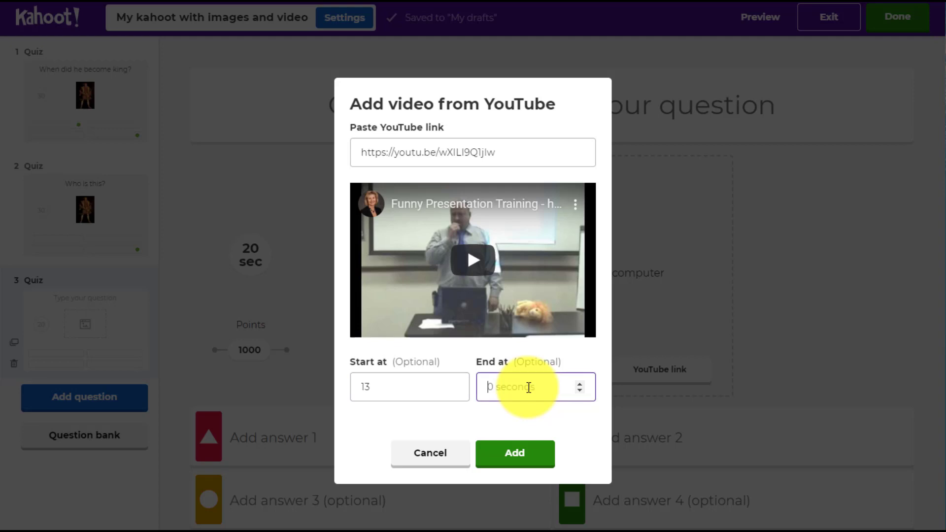
pyautogui.write('18')
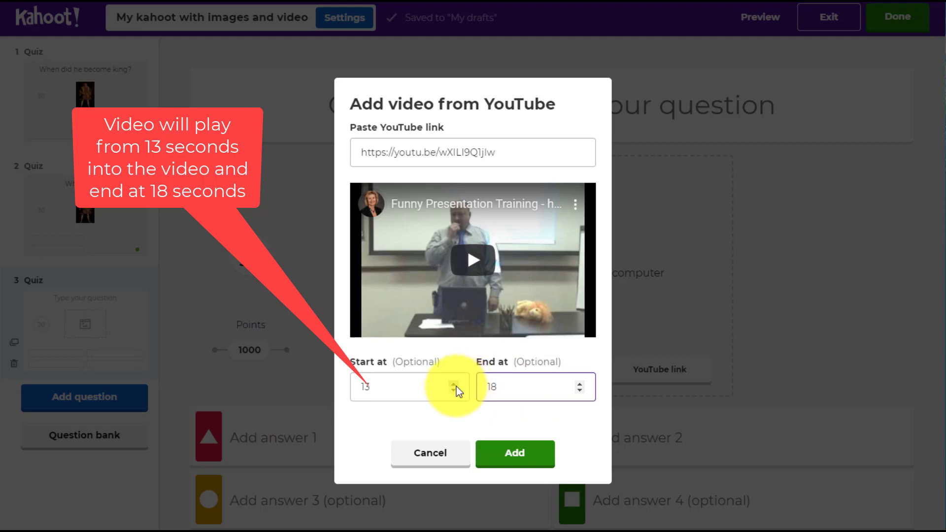
pyautogui.click(388, 385)
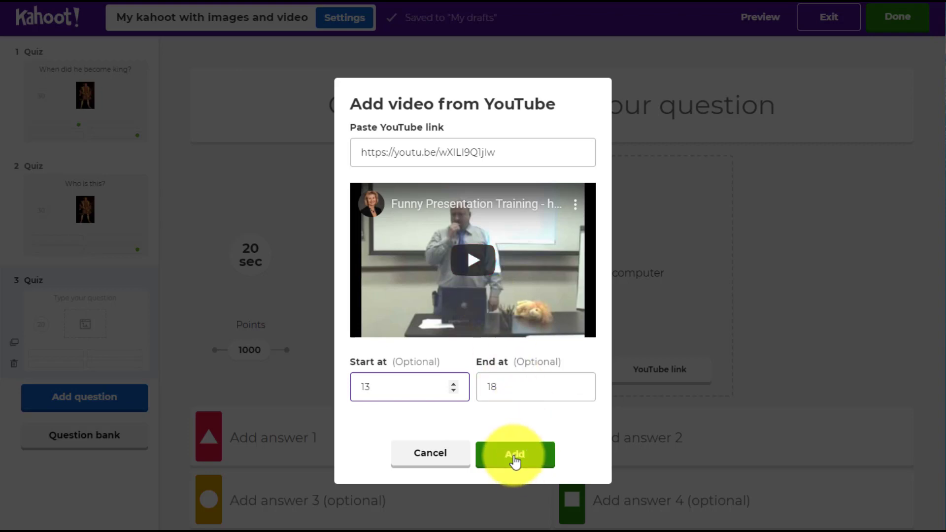
pyautogui.click(515, 454)
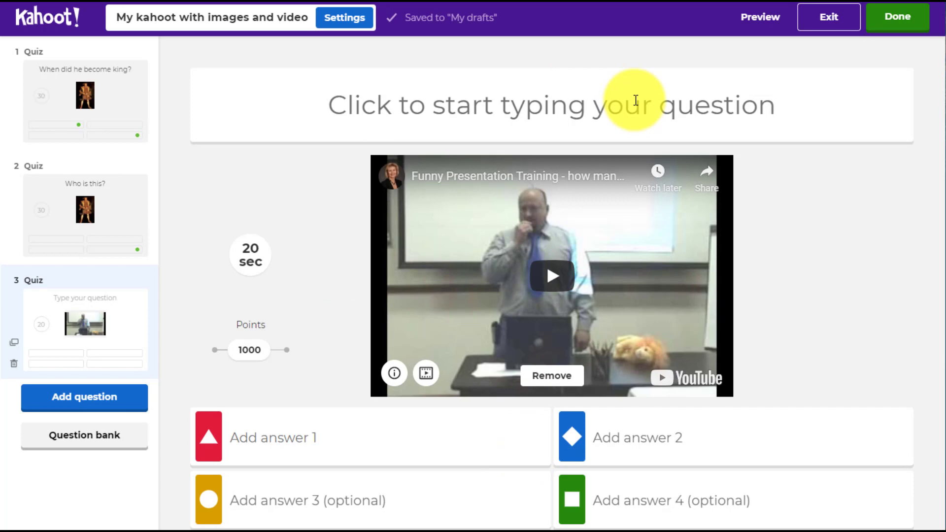
# Ask 'What does he knock over?' with answers Books, The computer, Pens, The lion, and mark Pens correct.
pyautogui.click(635, 104)
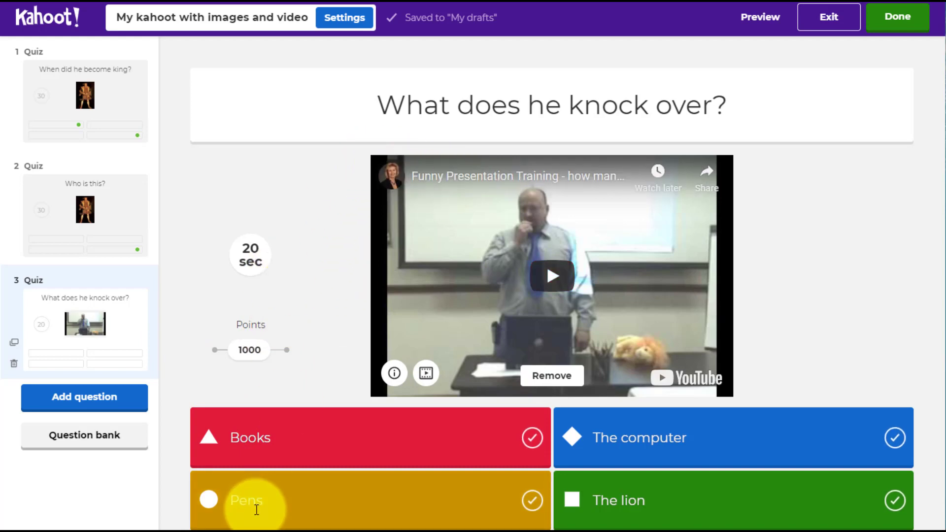
pyautogui.click(532, 501)
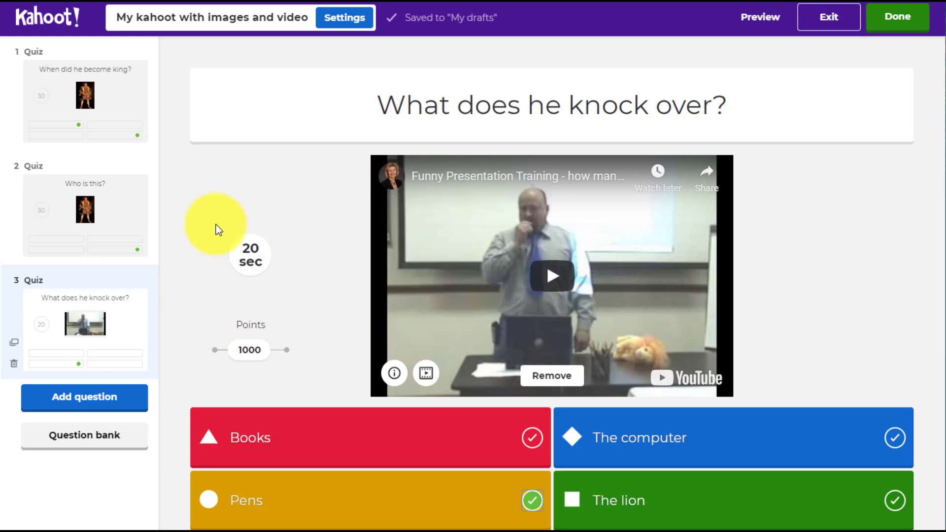
# Duplicate question 3 as question 4 and change question 3's title to 'What does he test'.
pyautogui.click(15, 348)
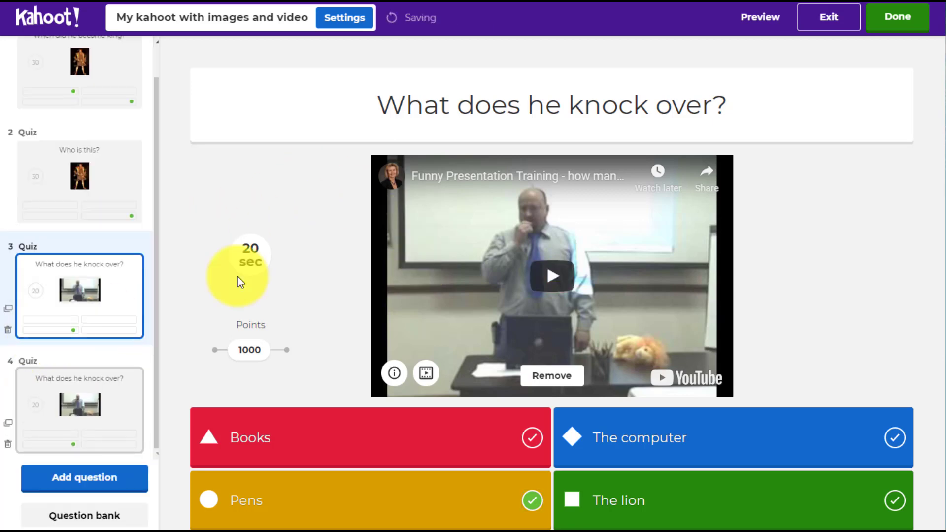
pyautogui.click(127, 400)
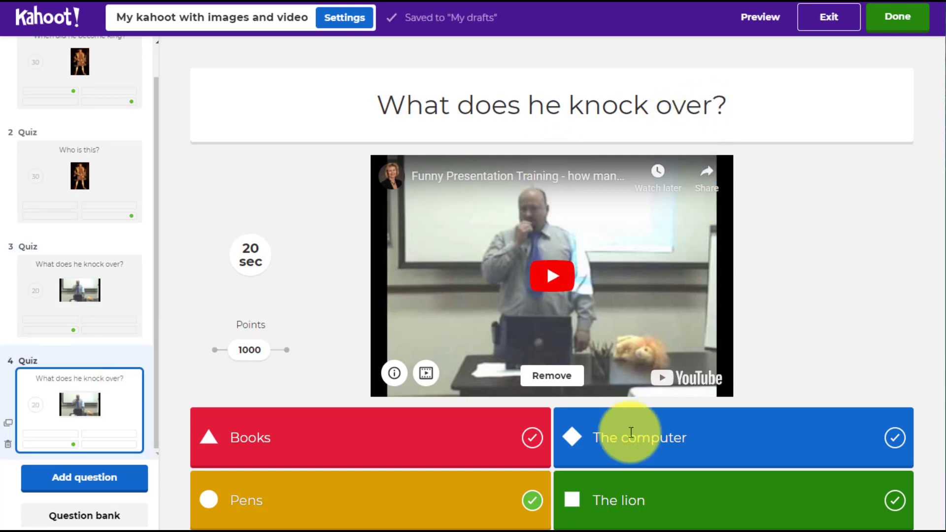
pyautogui.click(733, 104)
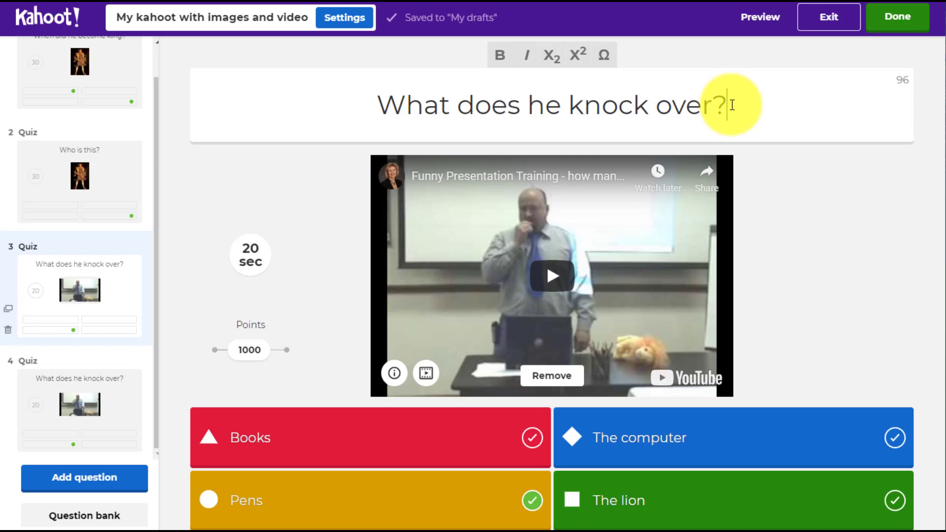
pyautogui.press('BackSpace')
pyautogui.press('BackSpace')
pyautogui.press('BackSpace')
pyautogui.press('BackSpace')
pyautogui.press('BackSpace')
pyautogui.press('BackSpace')
pyautogui.press('BackSpace')
pyautogui.press('BackSpace')
pyautogui.press('BackSpace')
pyautogui.press('BackSpace')
pyautogui.press('BackSpace')
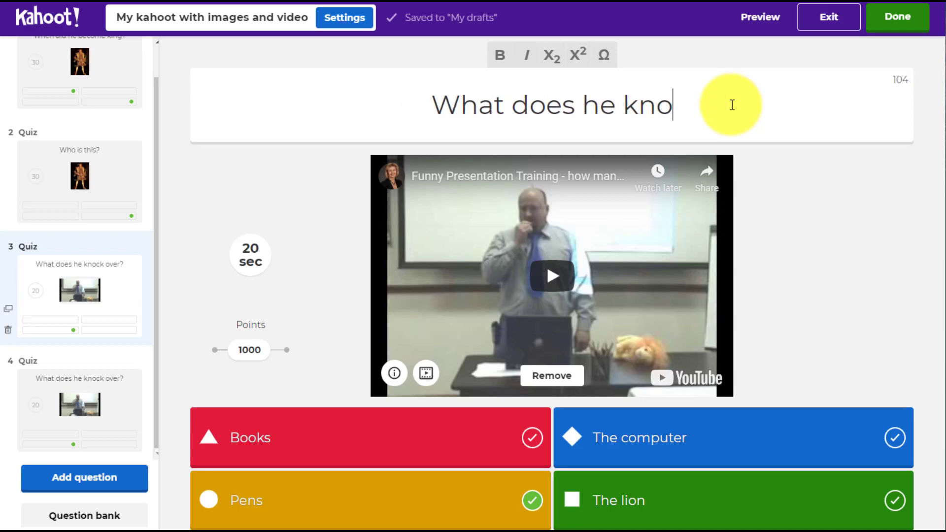
pyautogui.write('test')
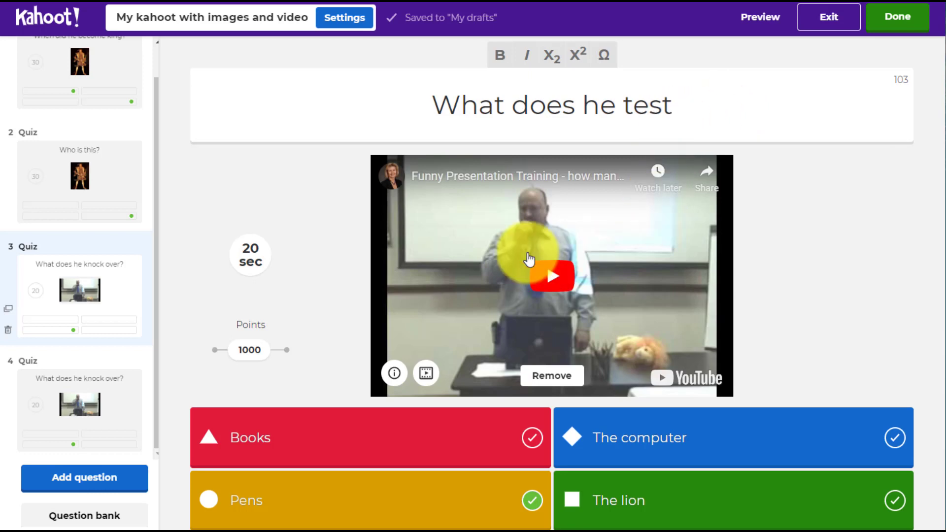
# Re-trim question 3's presentation-training YouTube clip to play from 30 to 38 seconds.
pyautogui.click(425, 378)
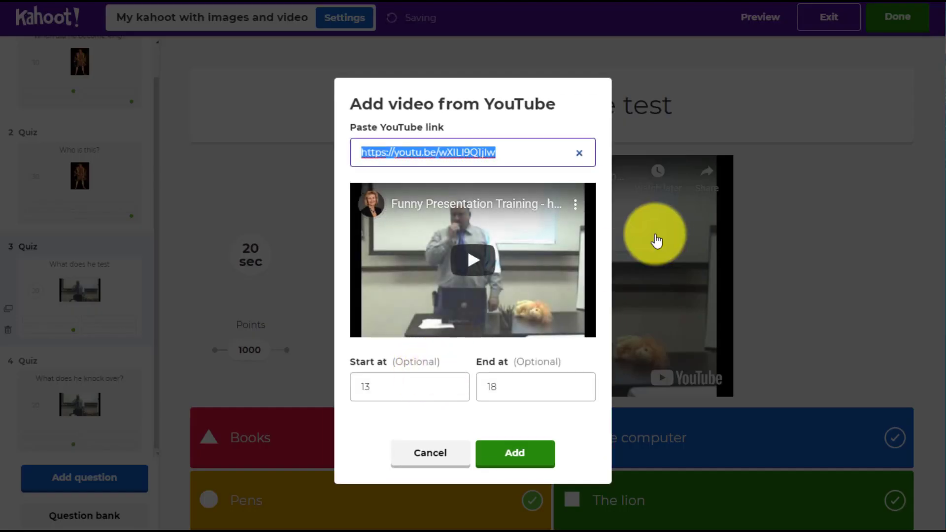
pyautogui.click(391, 388)
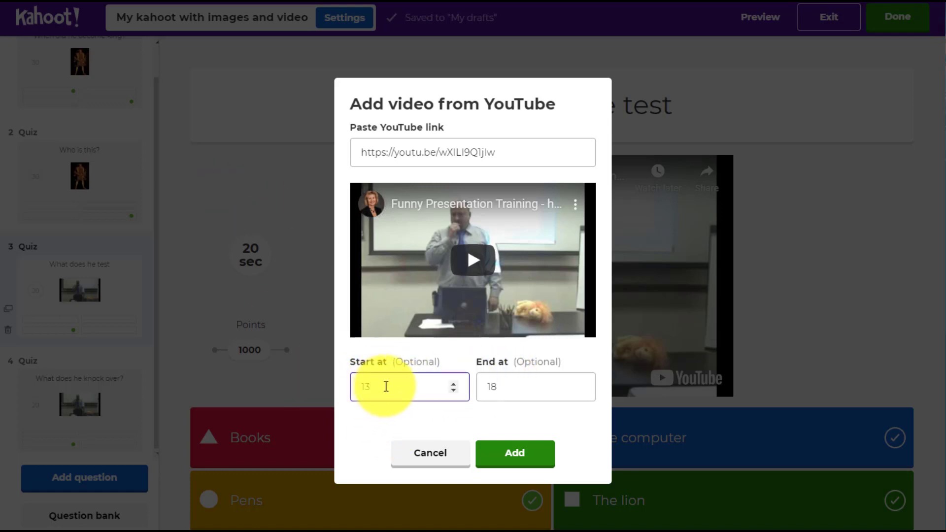
pyautogui.press('BackSpace')
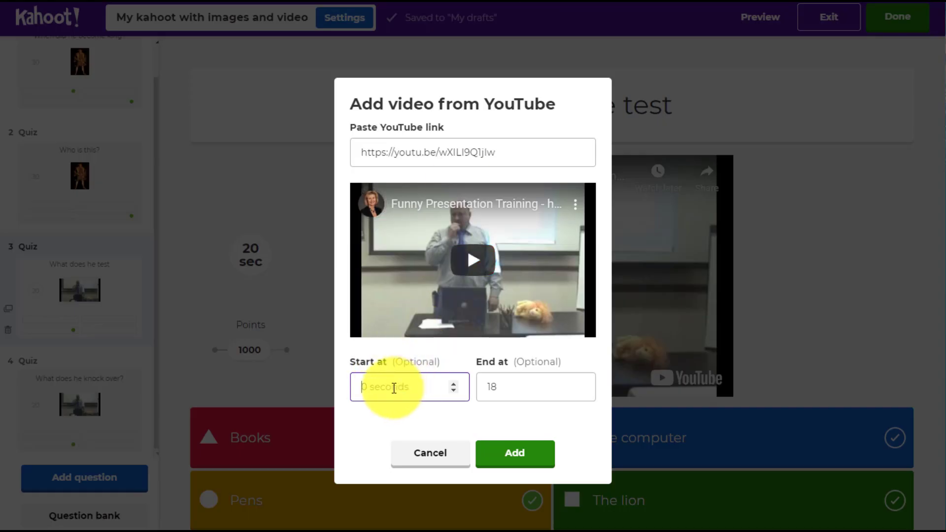
pyautogui.write('0')
pyautogui.click(523, 385)
pyautogui.press('BackSpace')
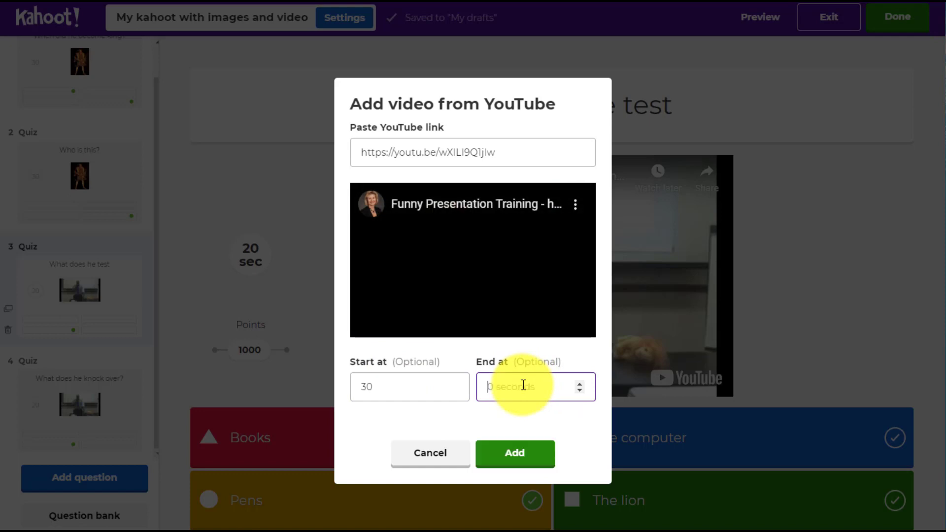
pyautogui.write('38')
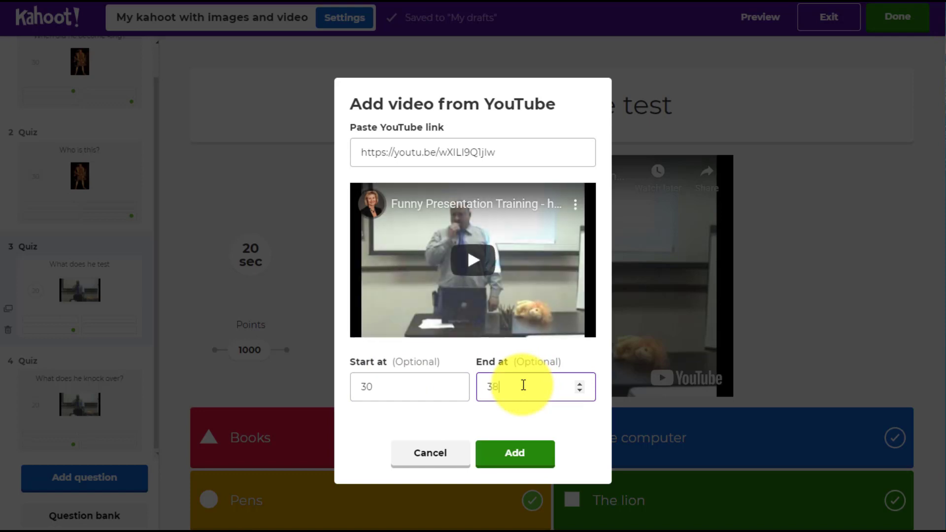
pyautogui.click(512, 457)
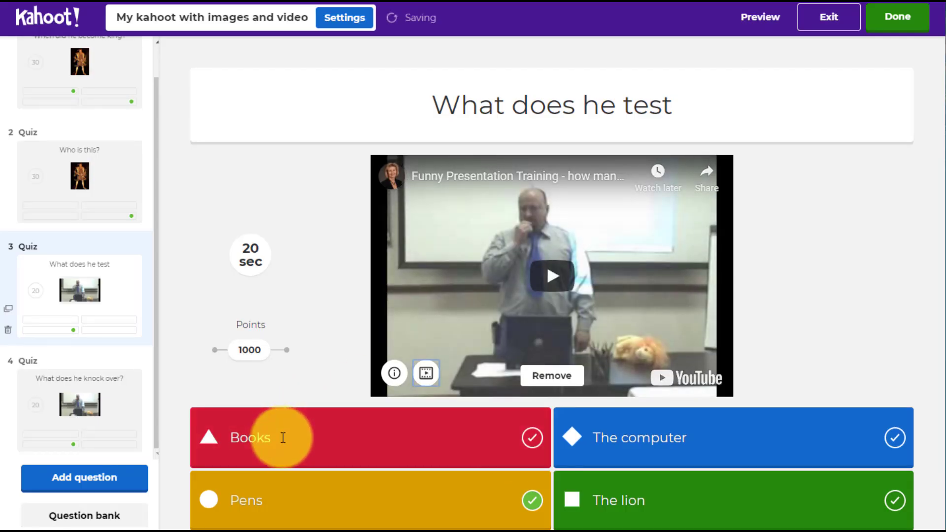
# Complete question 3's title as 'What does he test?' and mark The microphone correct.
pyautogui.click(697, 106)
pyautogui.write('?')
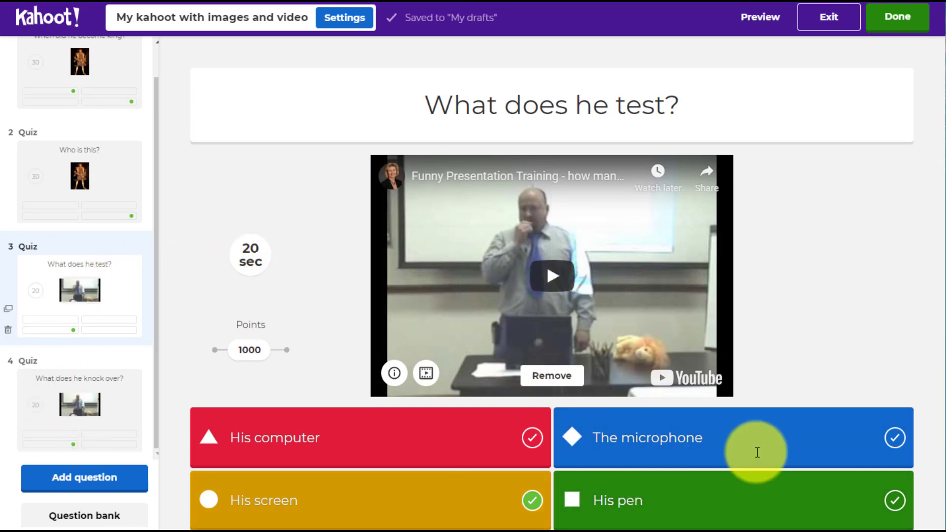
pyautogui.click(896, 439)
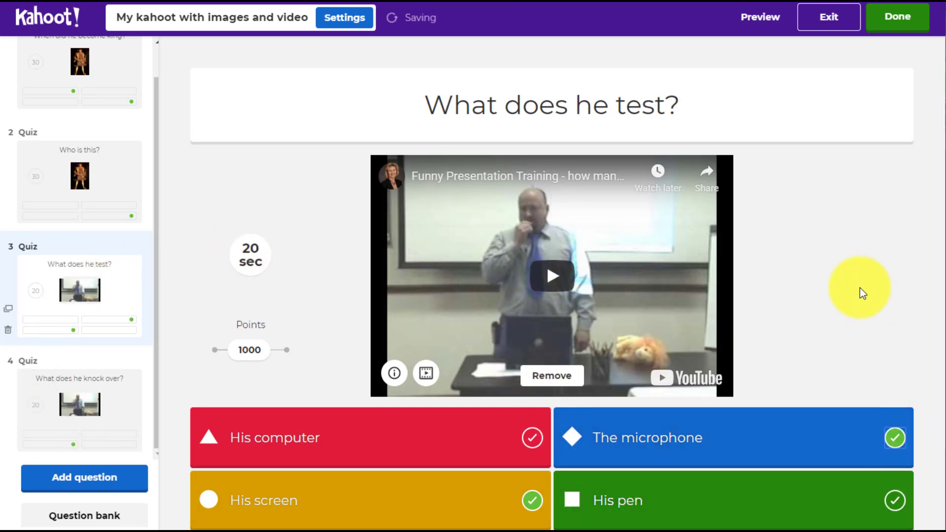
pyautogui.click(348, 17)
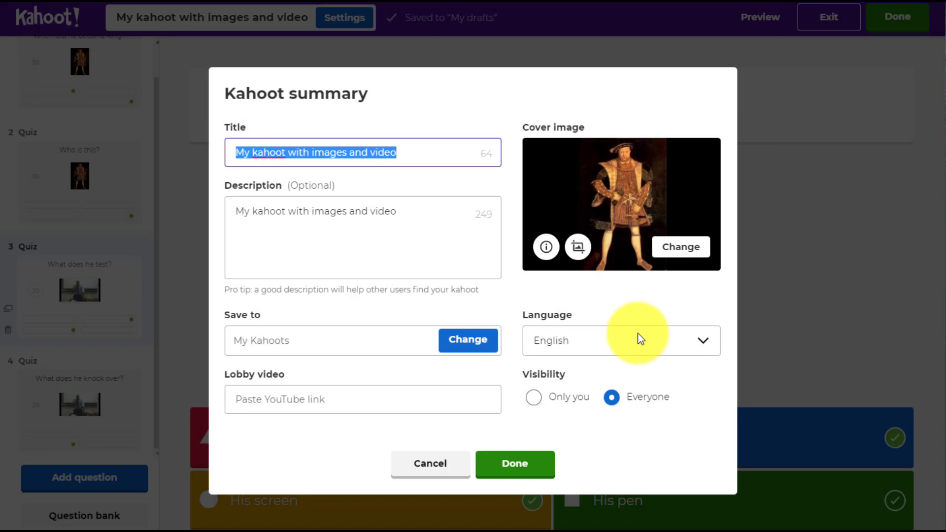
pyautogui.click(515, 464)
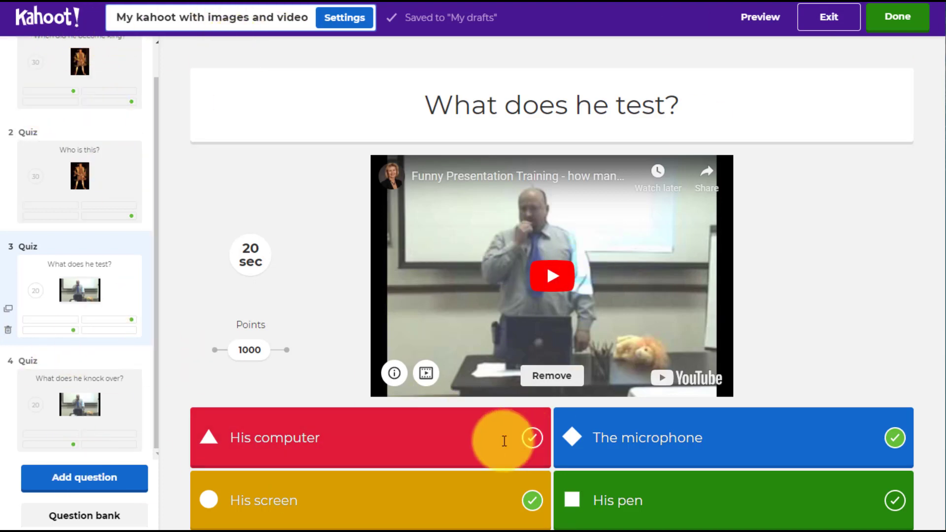
# Review questions 2, 3 and 1, then finish the kahoot with Done.
pyautogui.moveTo(16, 202)
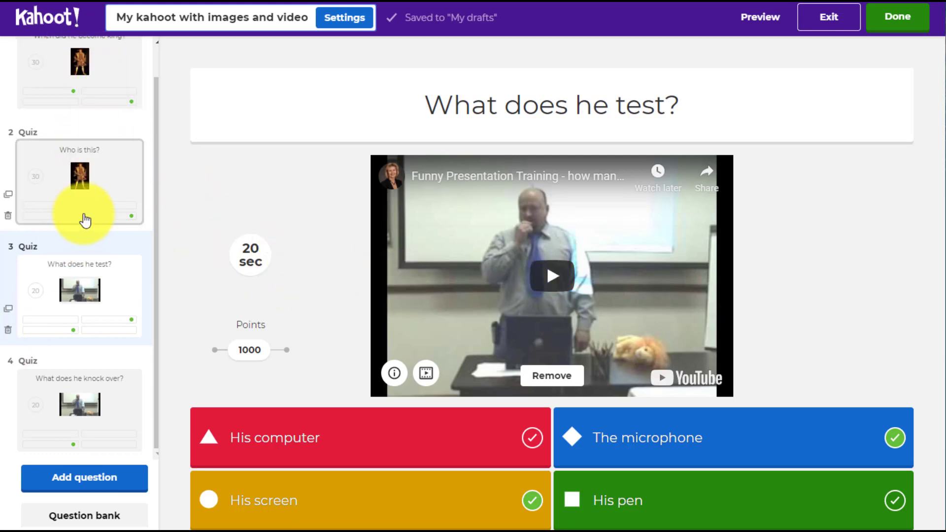
pyautogui.moveTo(10, 450)
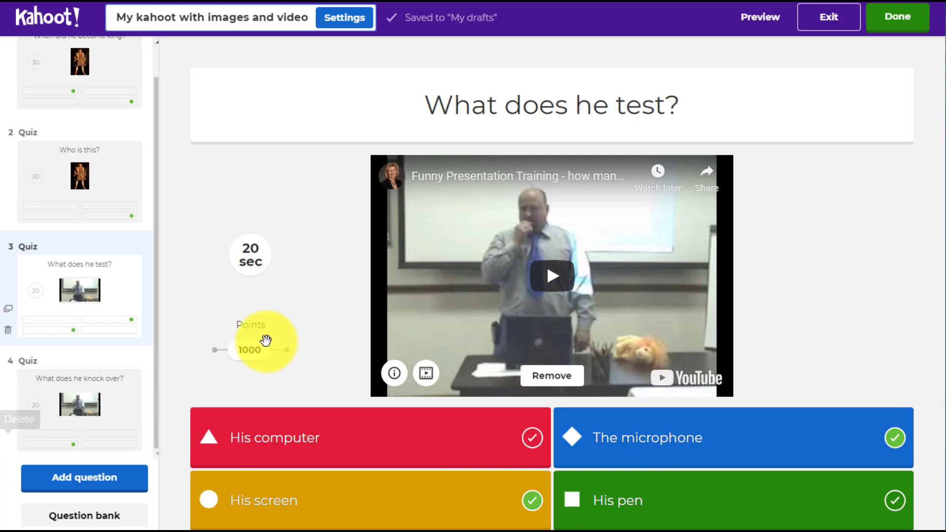
pyautogui.click(110, 157)
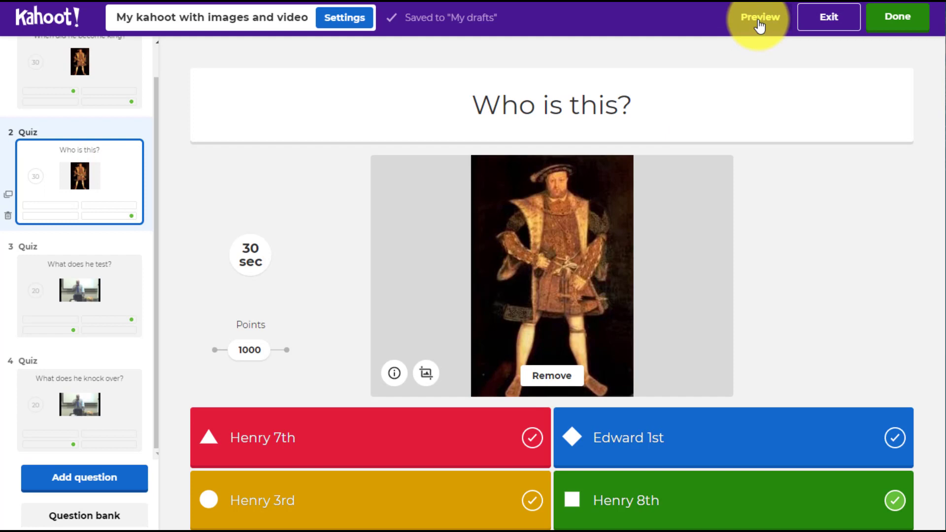
pyautogui.click(100, 279)
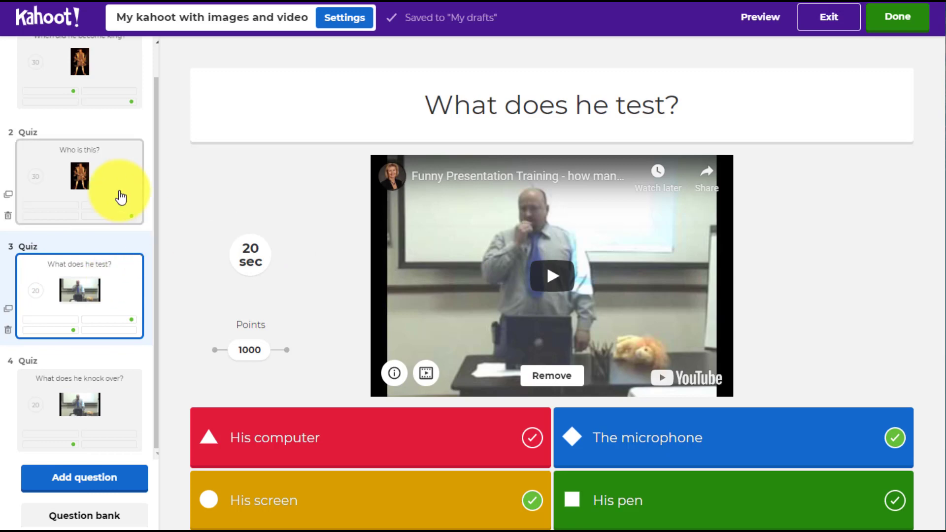
pyautogui.click(126, 68)
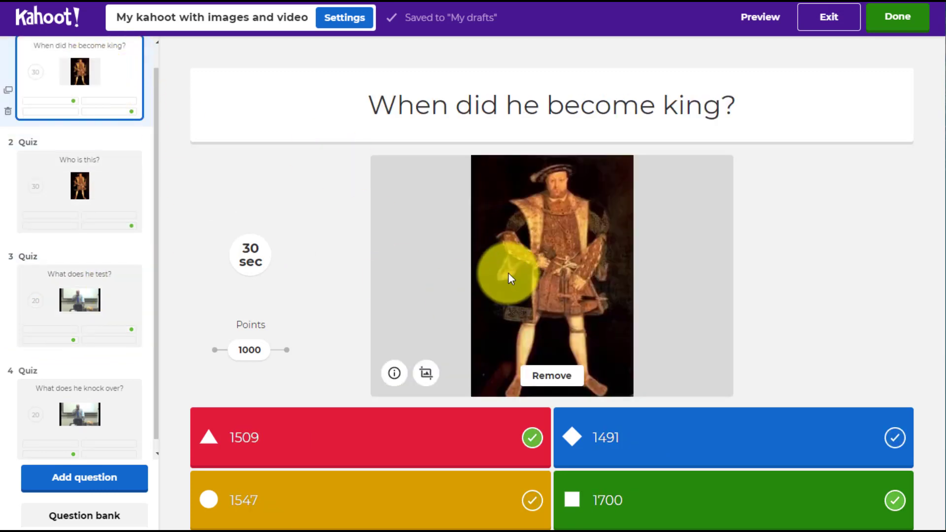
pyautogui.click(474, 440)
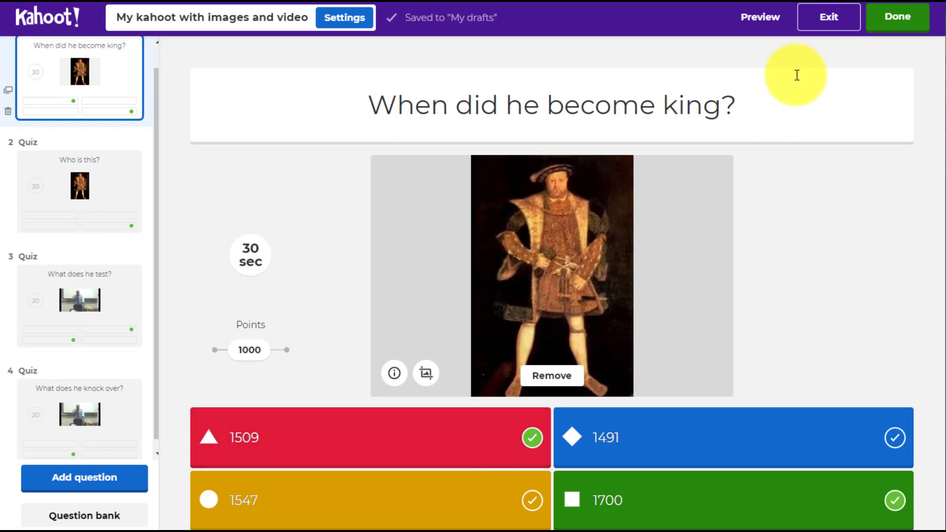
pyautogui.click(892, 20)
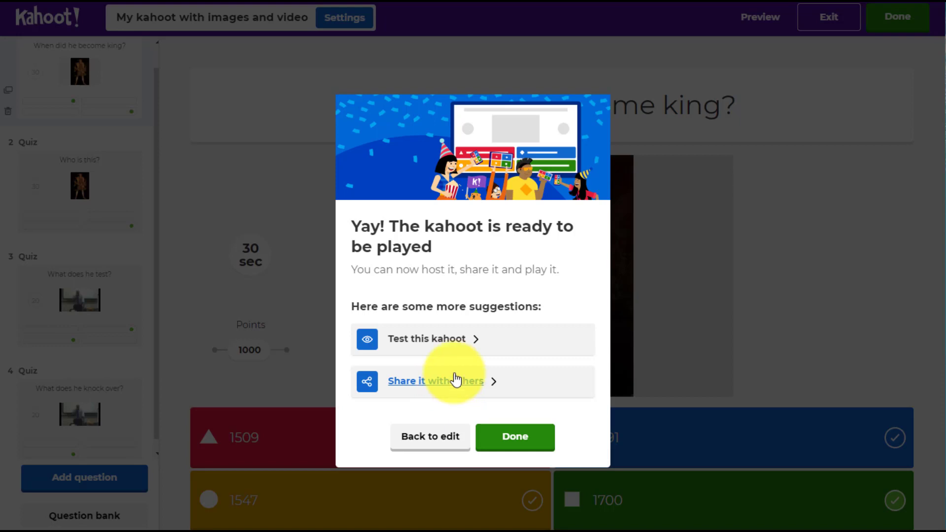
# Start a test run of 'My kahoot with images and video'.
pyautogui.click(440, 344)
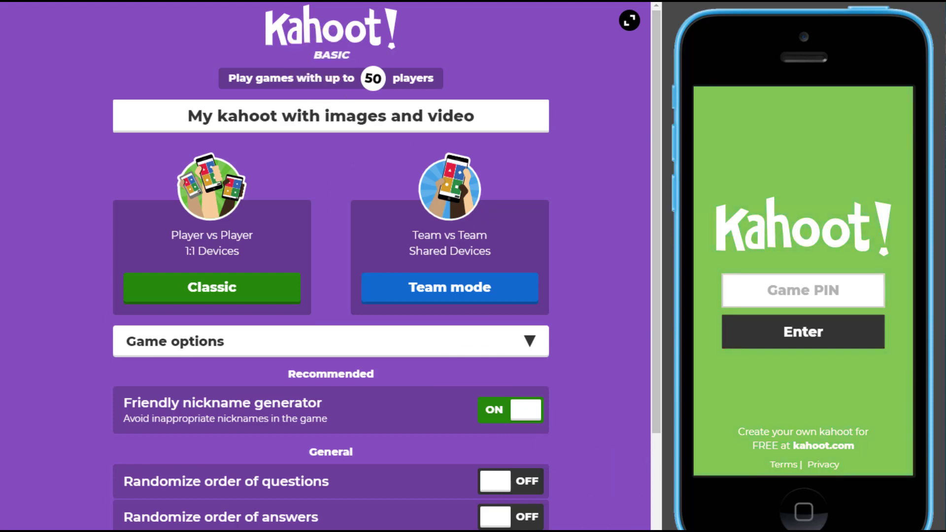
pyautogui.click(510, 409)
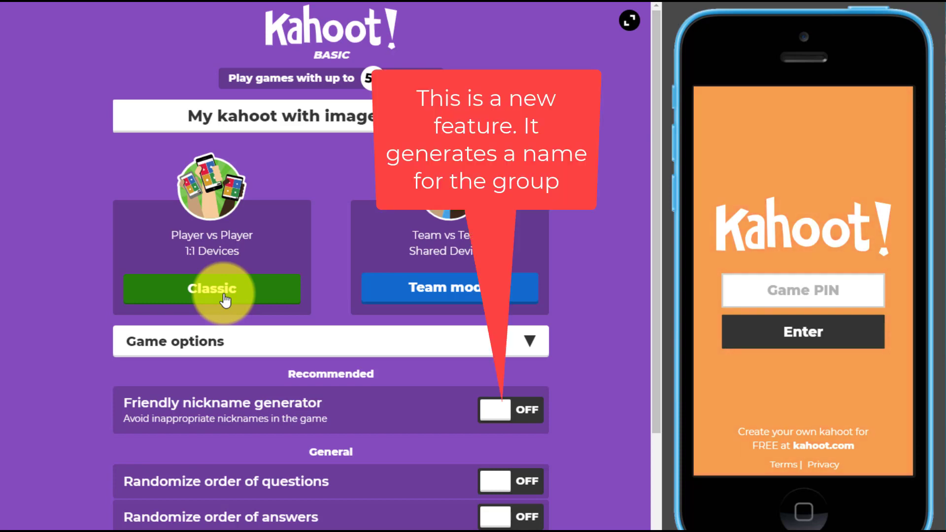
pyautogui.click(501, 413)
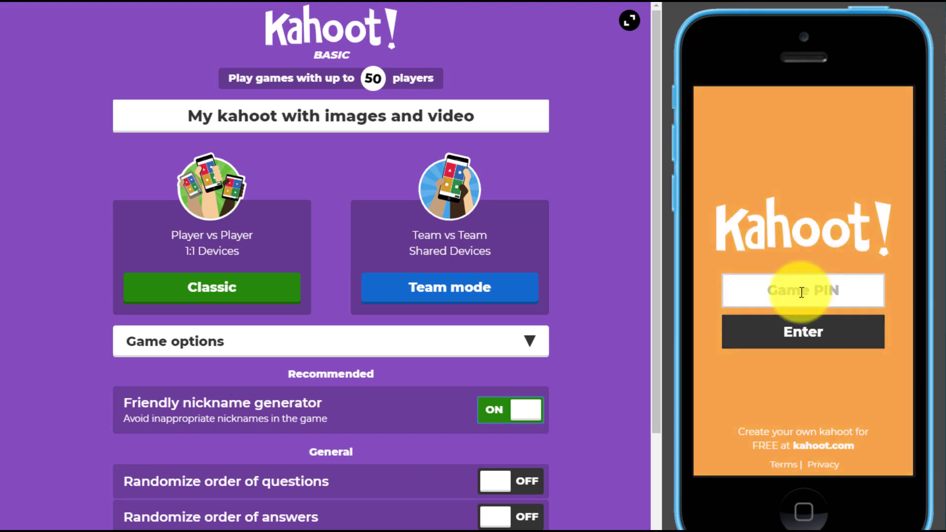
pyautogui.click(217, 291)
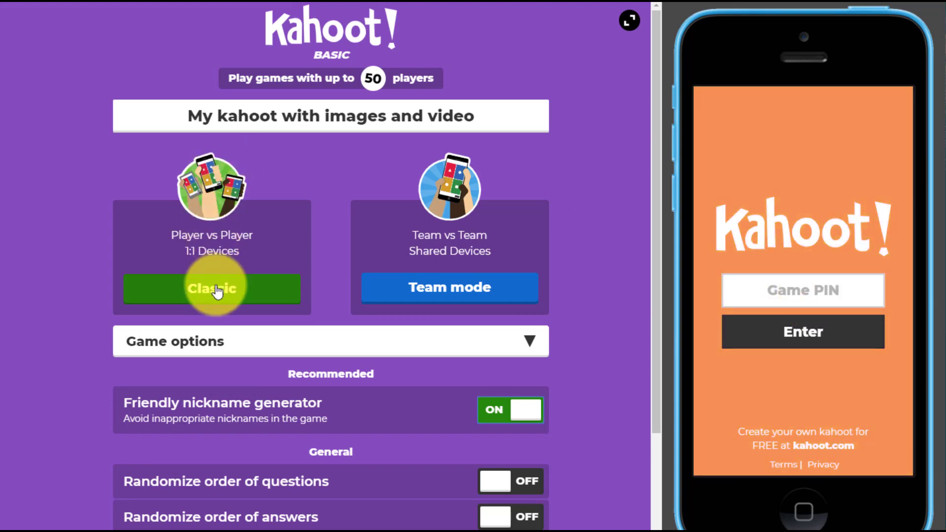
# Launch a Classic game and join from the phone with the Game PIN as InspiredEagle.
pyautogui.click(215, 291)
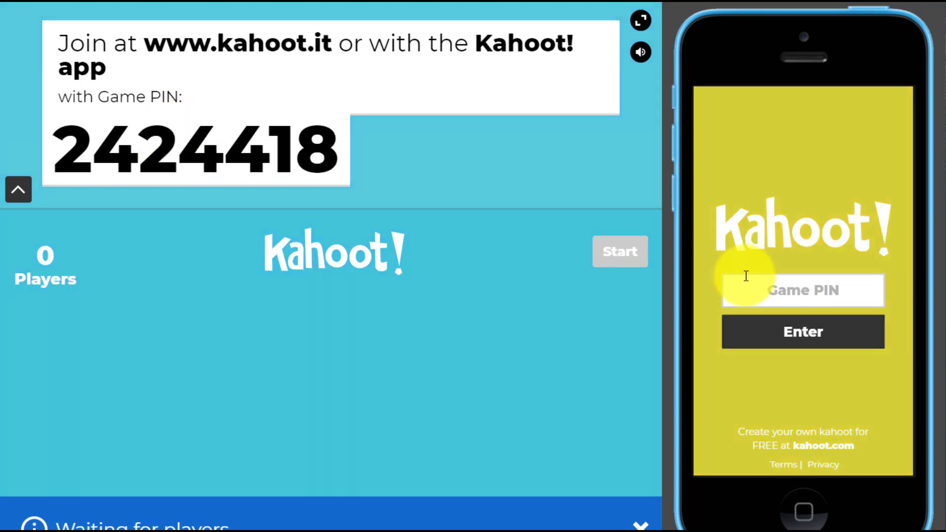
pyautogui.click(791, 291)
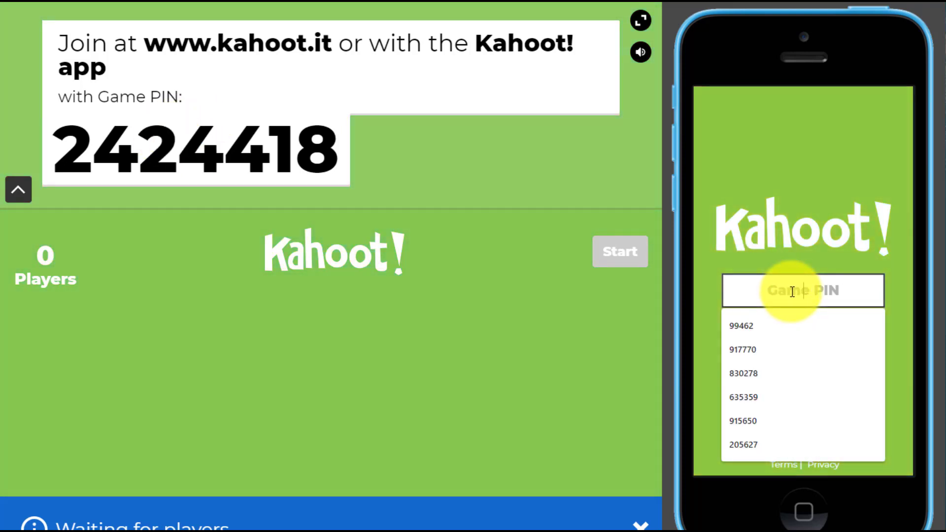
pyautogui.write('2424418')
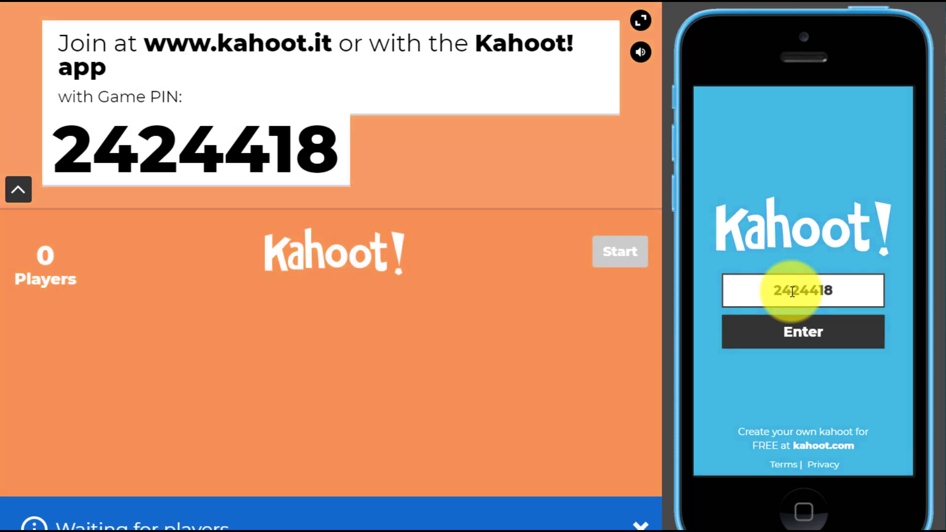
pyautogui.click(808, 339)
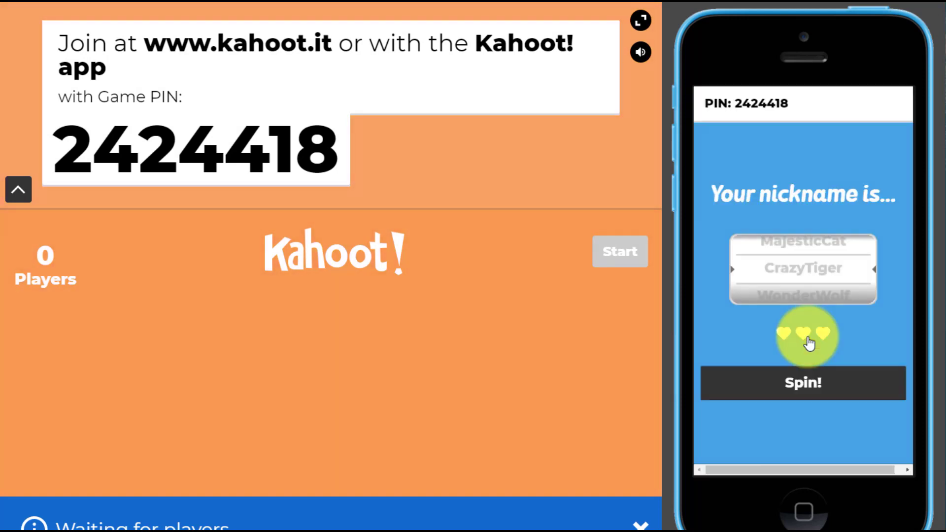
pyautogui.click(797, 386)
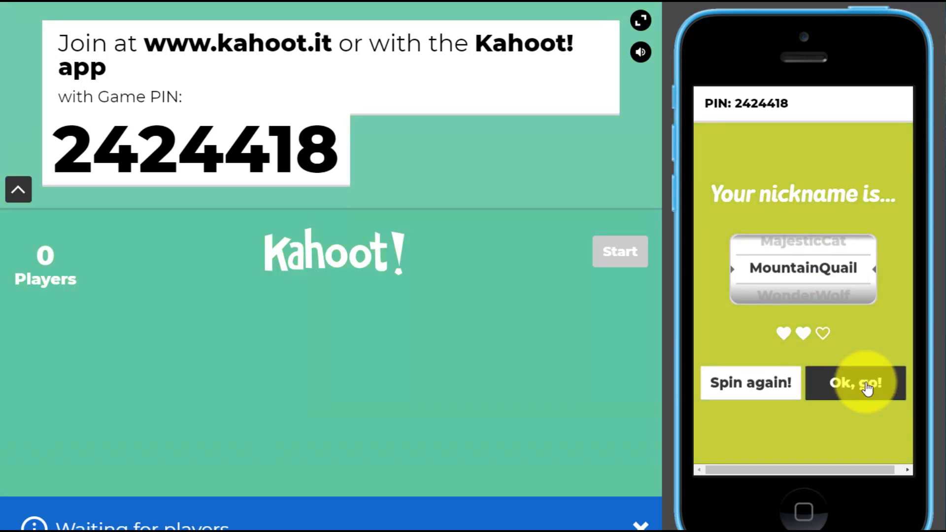
pyautogui.click(760, 390)
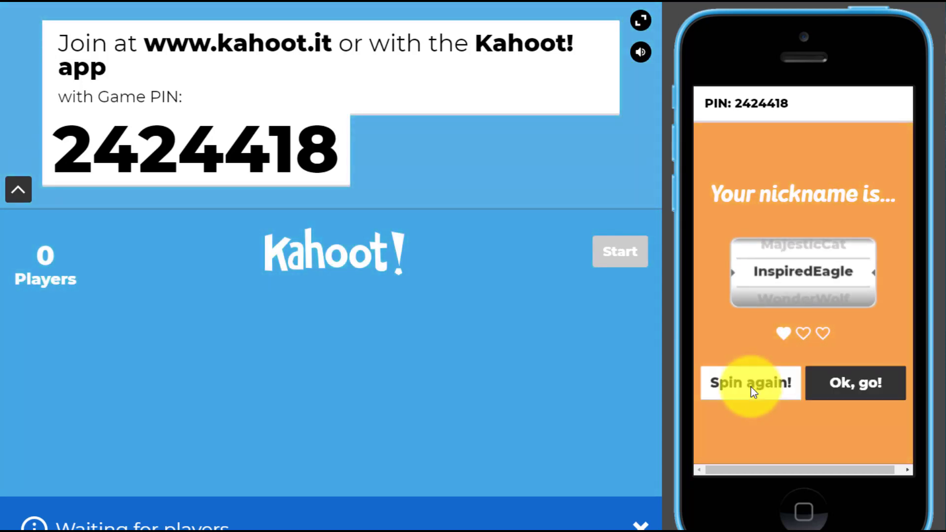
pyautogui.click(860, 384)
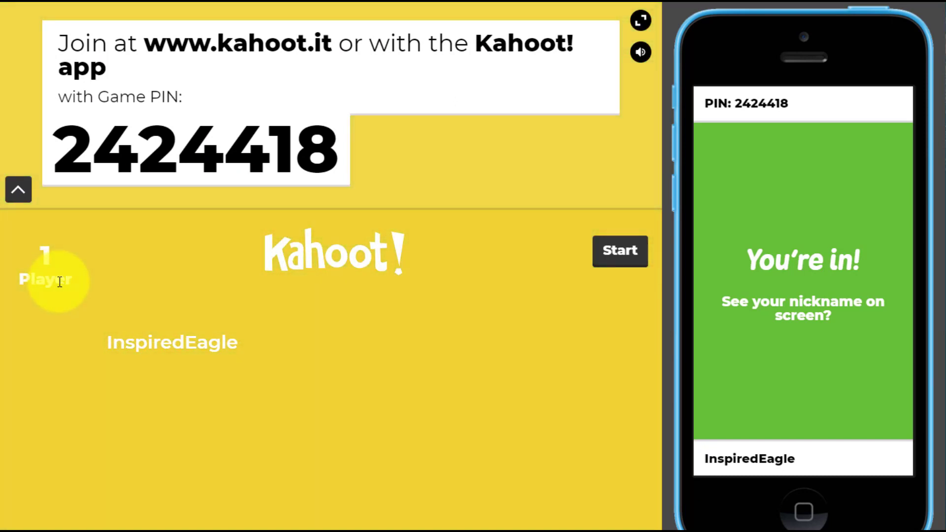
# Start the game and answer question 1 with 1509 on the phone.
pyautogui.click(619, 249)
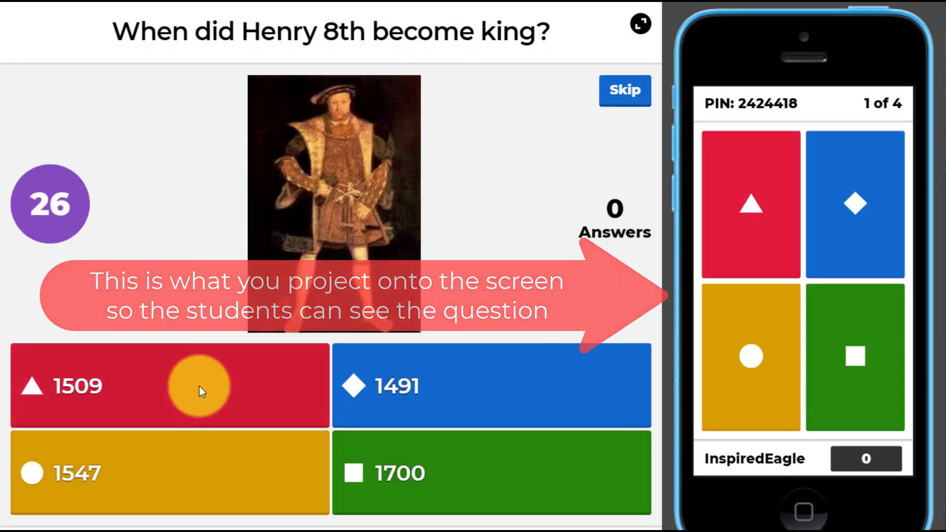
pyautogui.click(749, 195)
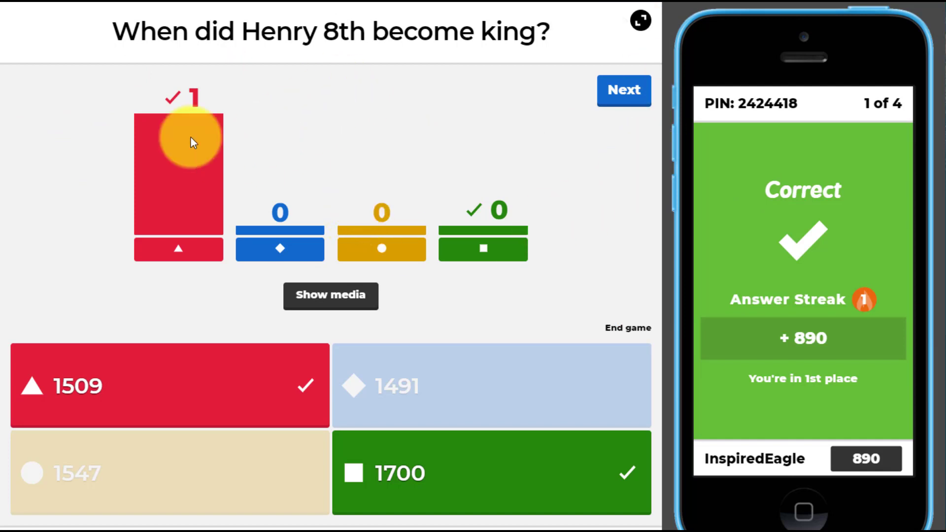
pyautogui.click(628, 100)
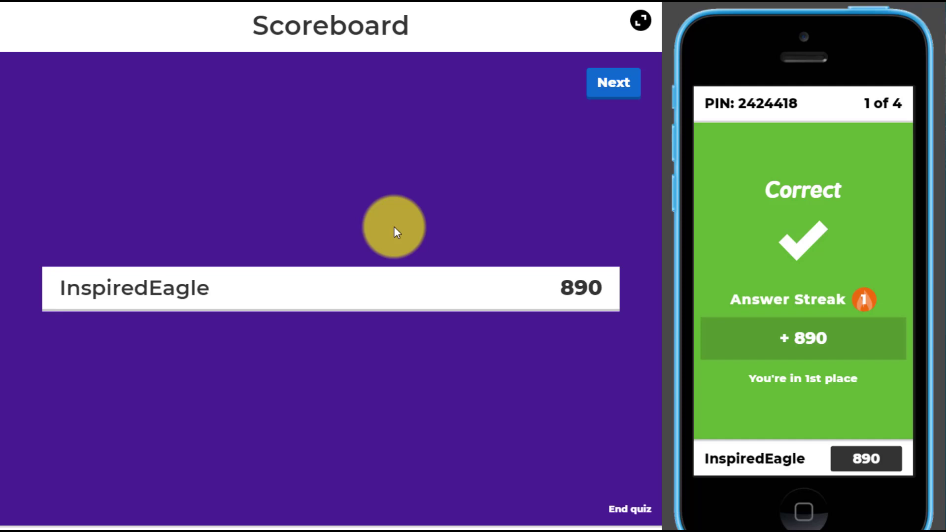
# Answer question 2 'Who is this?' with Henry 8th and advance to question 3.
pyautogui.click(612, 85)
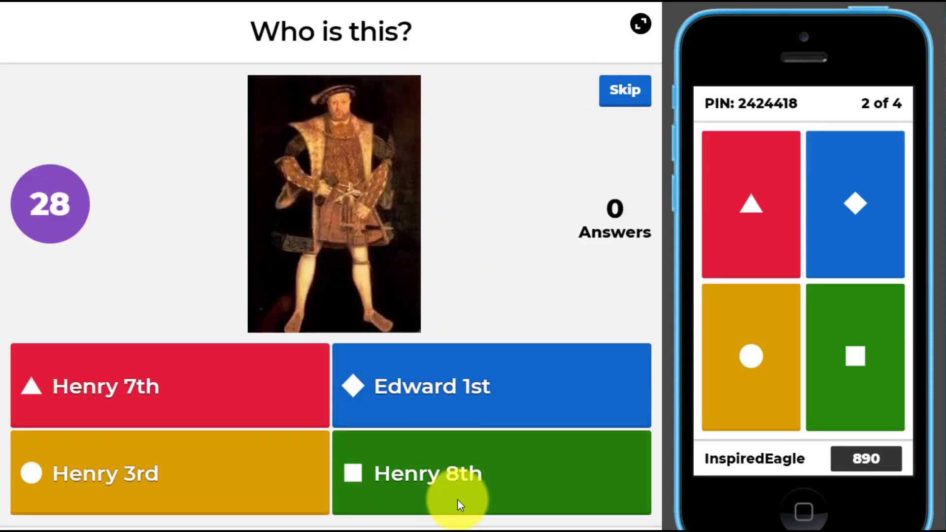
pyautogui.click(858, 359)
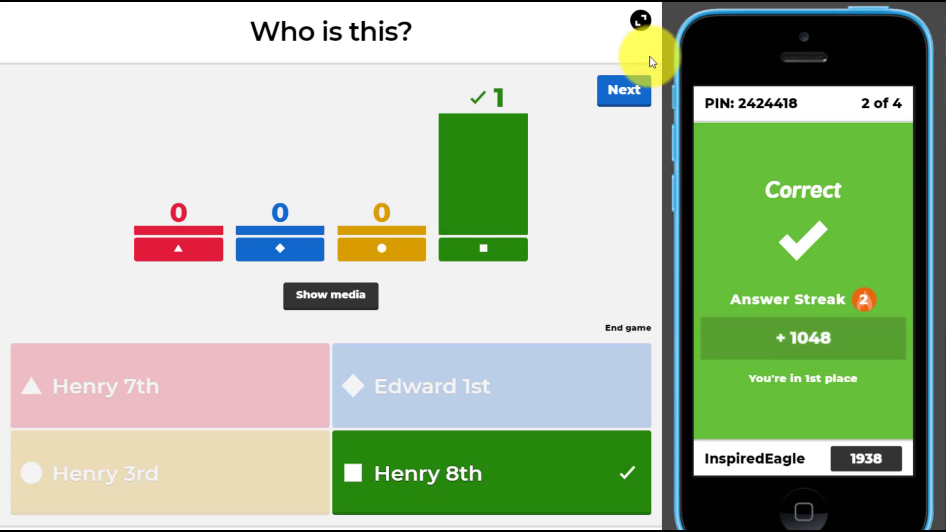
pyautogui.click(628, 93)
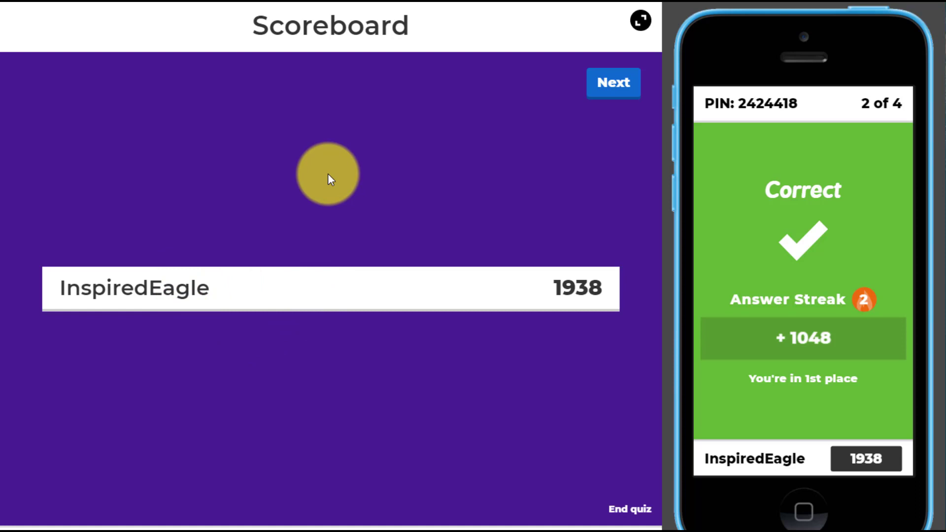
pyautogui.click(623, 90)
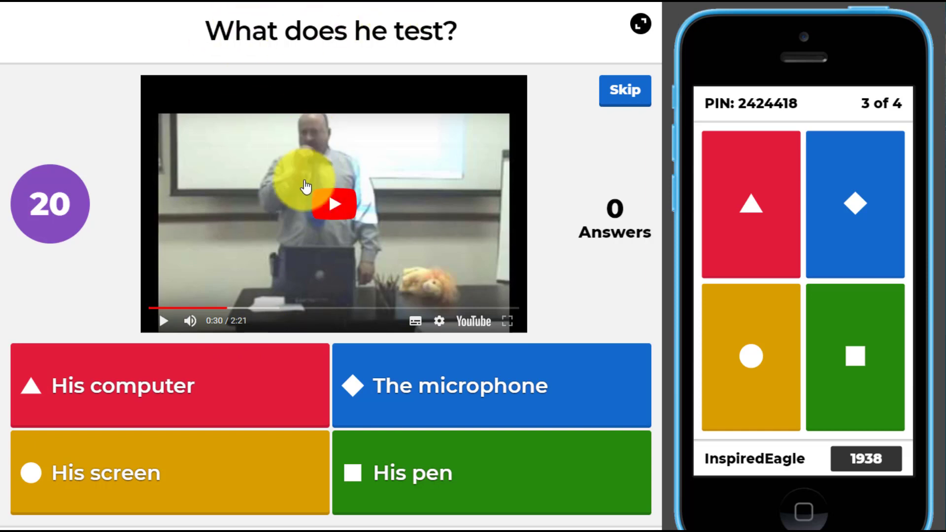
# Play question 3's video, answer The microphone, and advance to question 4.
pyautogui.click(332, 203)
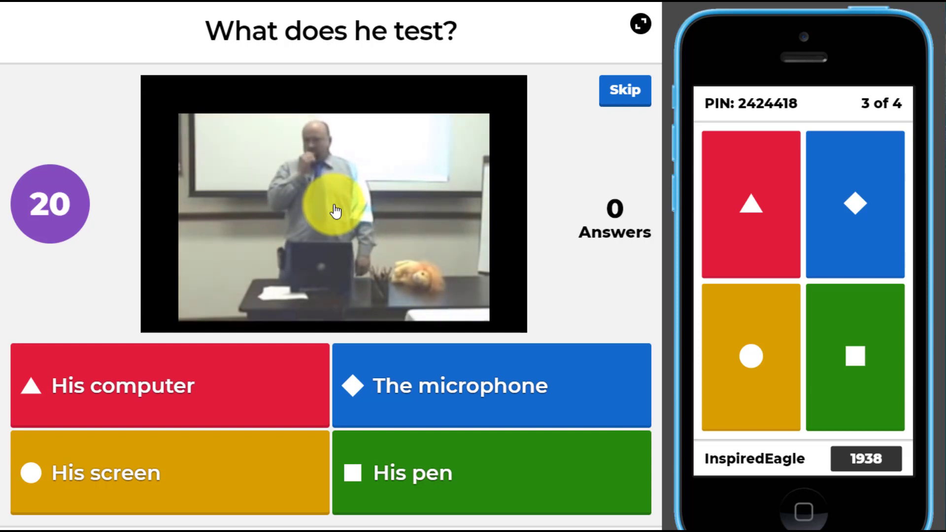
pyautogui.click(867, 205)
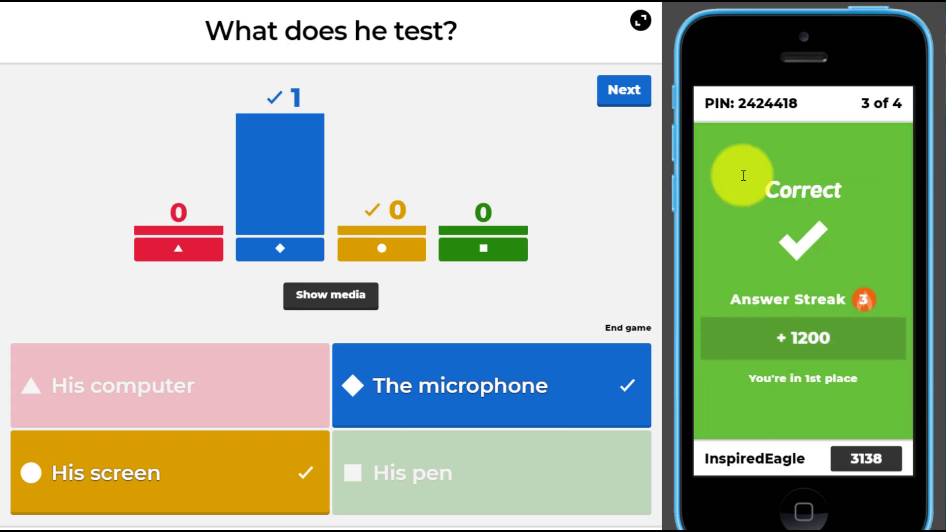
pyautogui.click(617, 101)
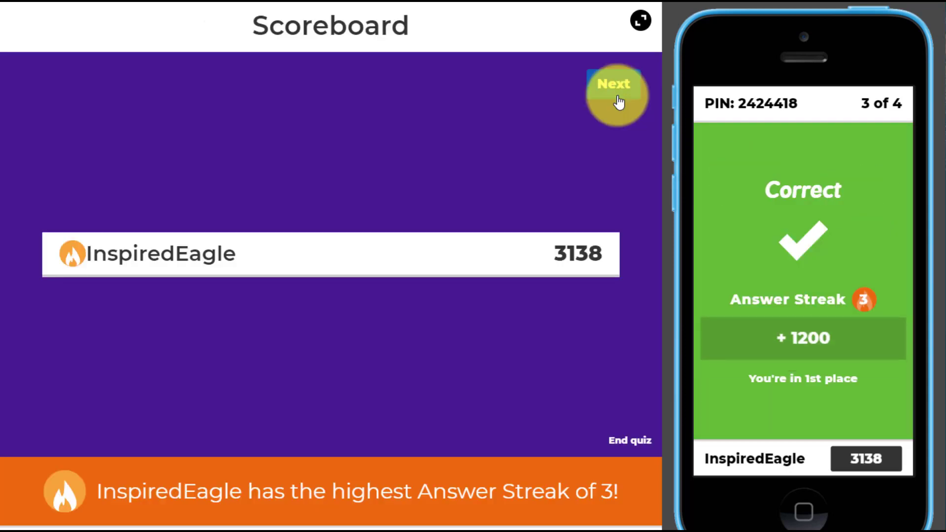
pyautogui.click(617, 97)
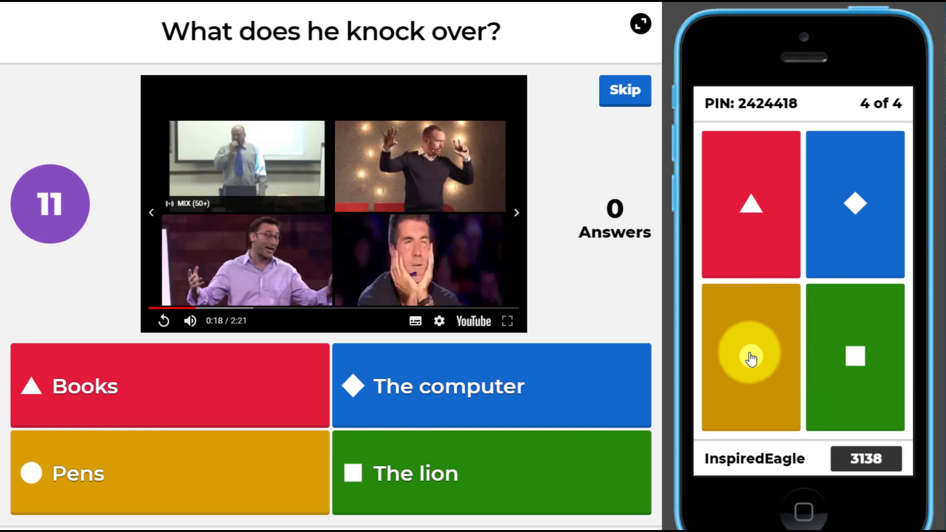
# Replay question 4's video, answer Pens, and show the final podium.
pyautogui.click(164, 323)
pyautogui.click(750, 355)
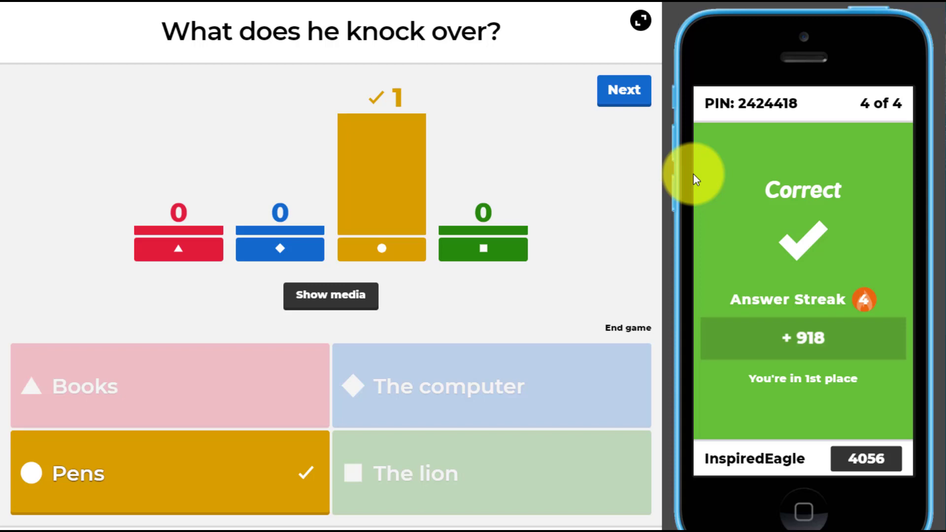
pyautogui.click(624, 94)
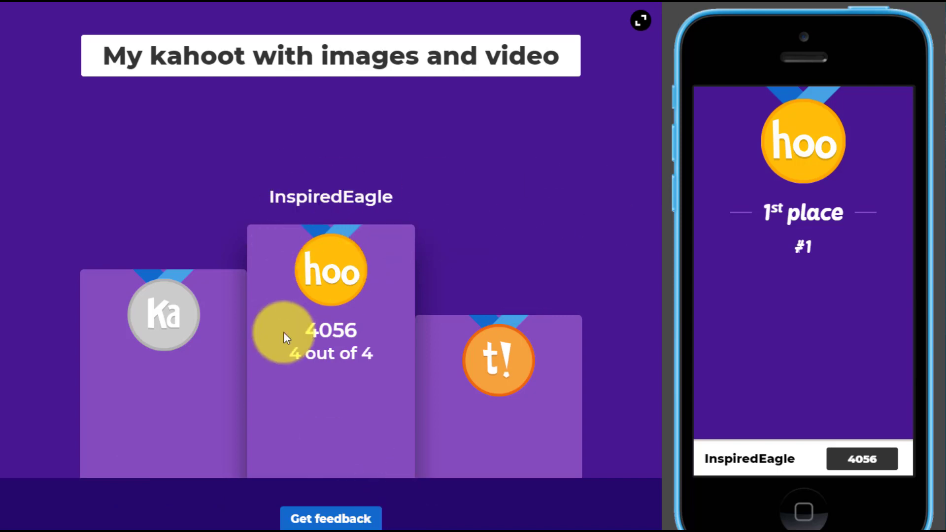
# Open this game's report from the Game over screen.
pyautogui.click(316, 521)
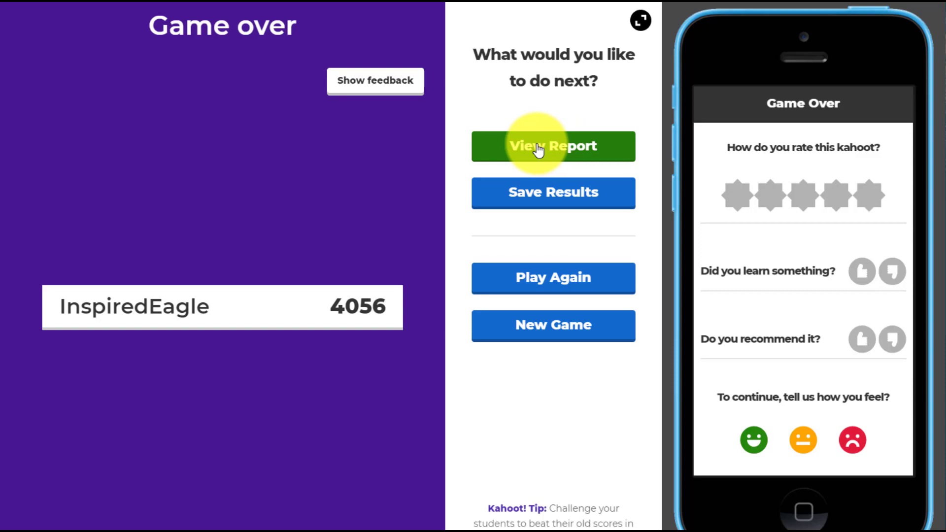
pyautogui.click(578, 153)
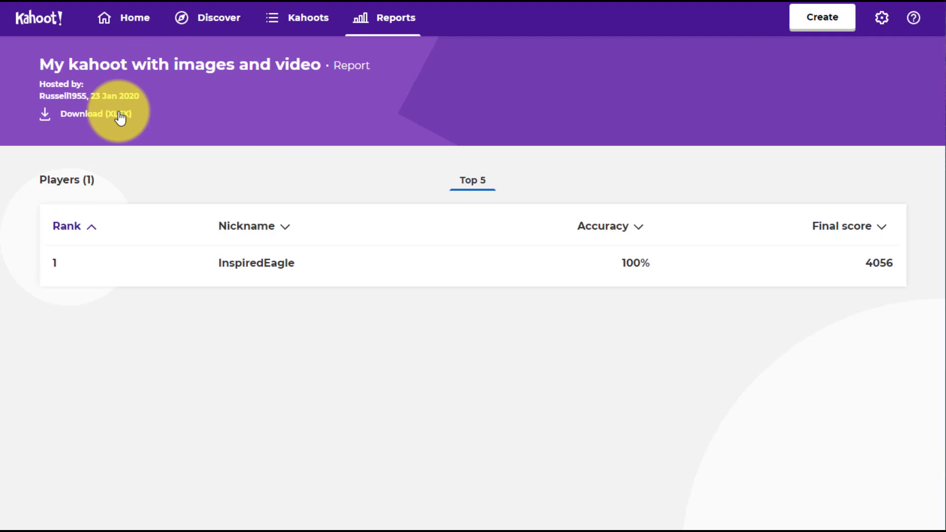
# Visit Home, the kahoots list and the quiz's latest report, then return to My Reports.
pyautogui.click(129, 22)
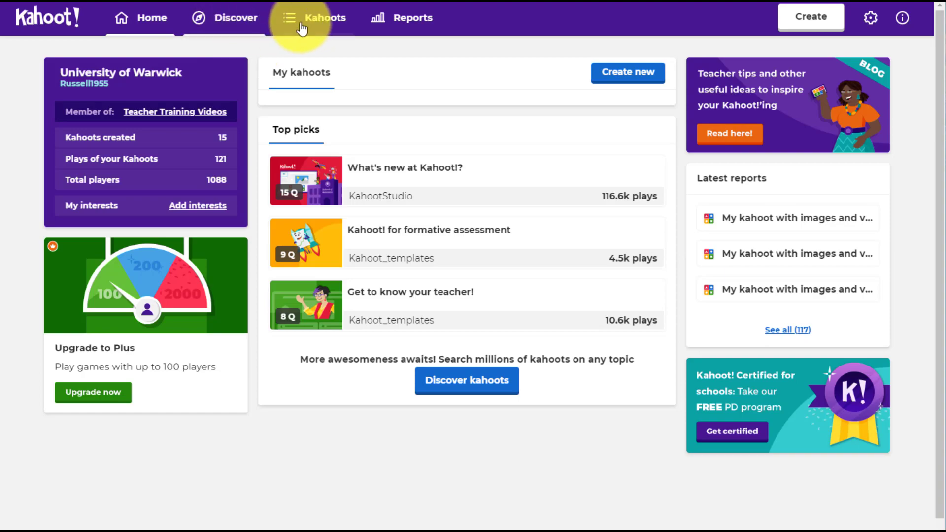
pyautogui.click(323, 22)
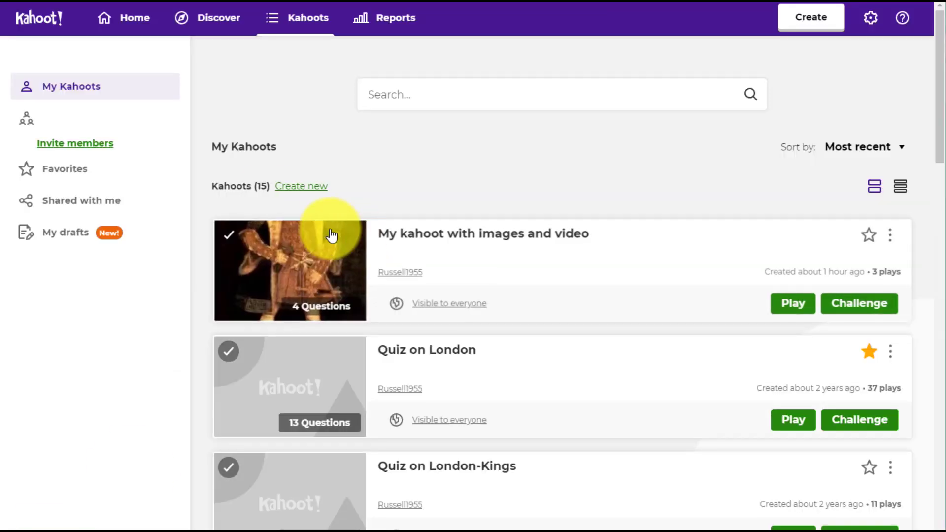
pyautogui.click(890, 239)
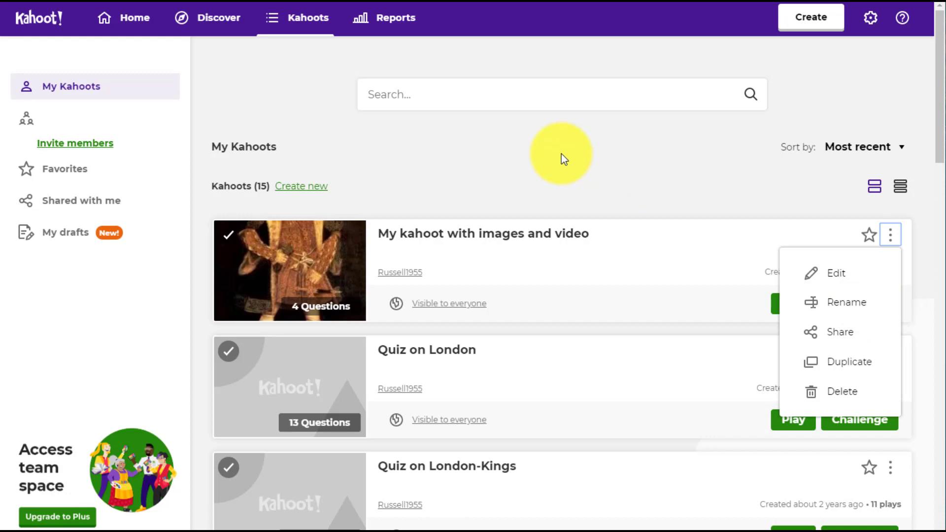
pyautogui.click(394, 20)
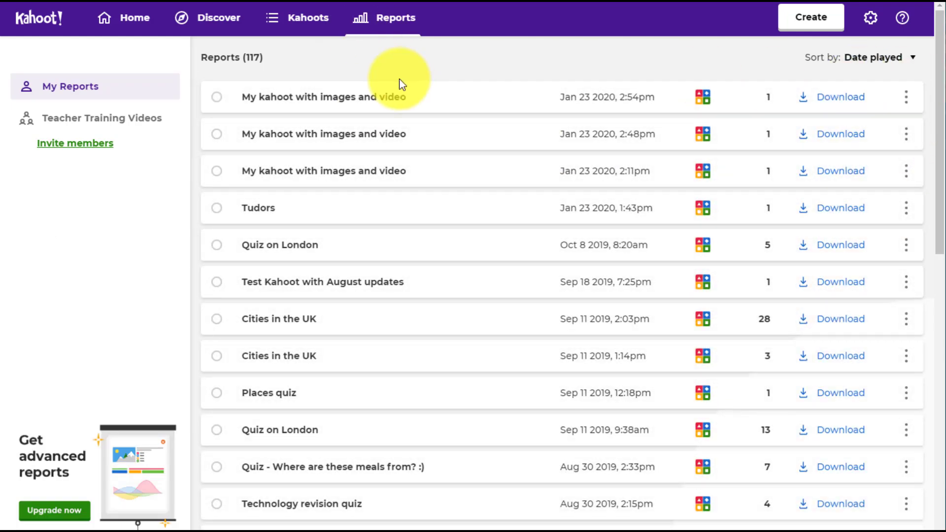
pyautogui.click(354, 98)
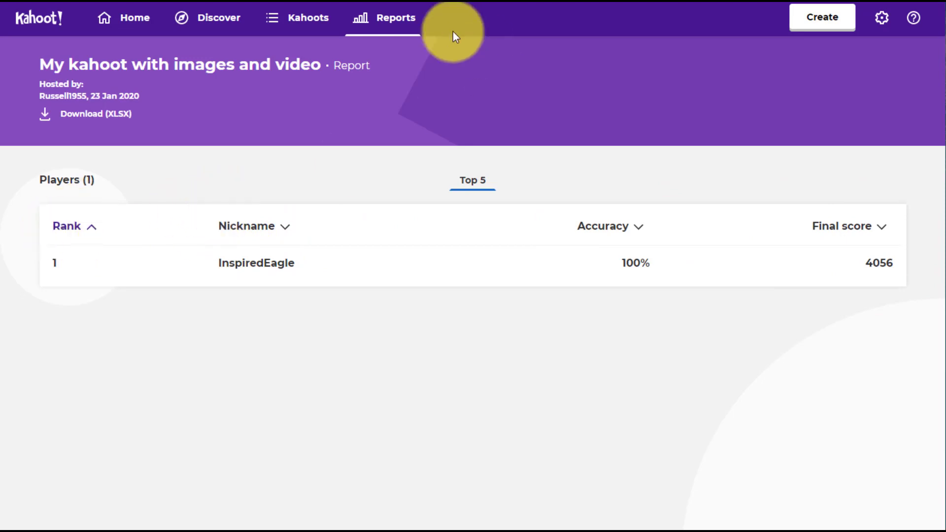
pyautogui.click(378, 21)
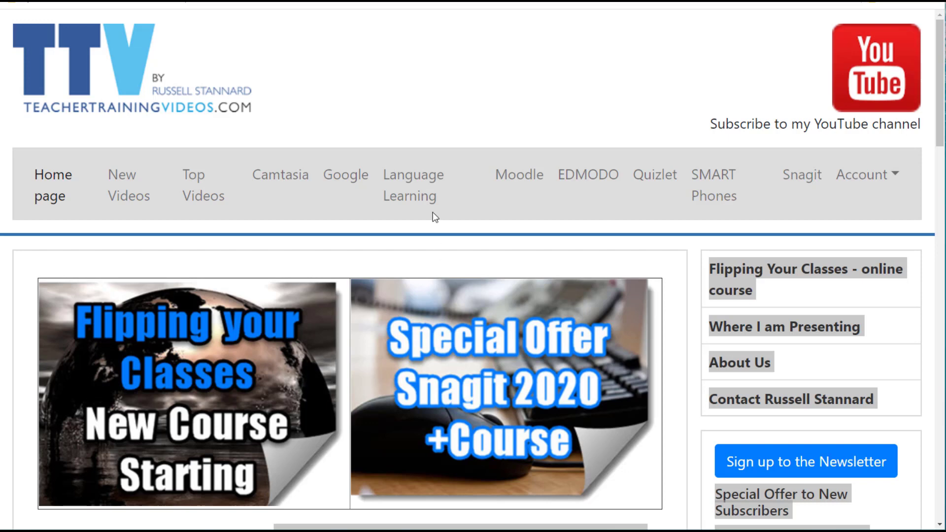
# Open the SMART Phones section and browse its Socrative 2018, Kahoot 2019 and Kahoot Jumble tutorials.
pyautogui.click(714, 180)
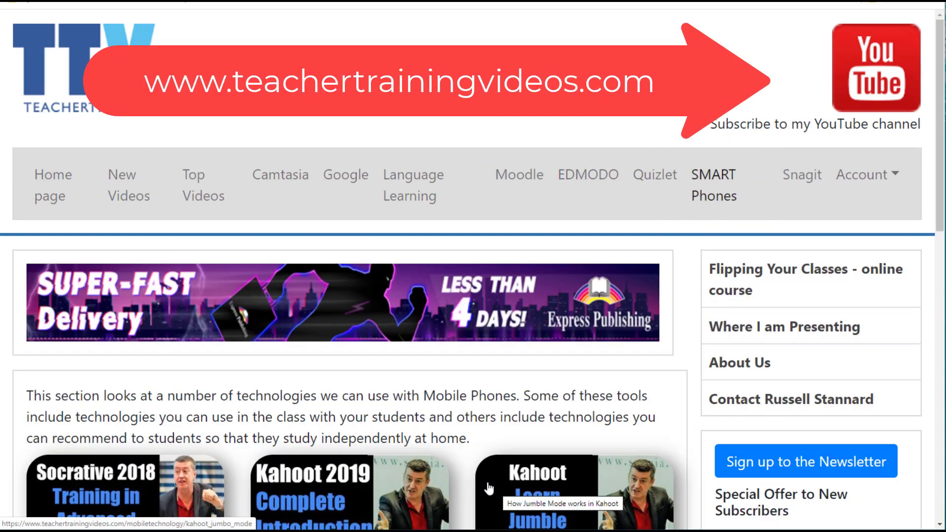
pyautogui.scroll(-1, 807, 345)
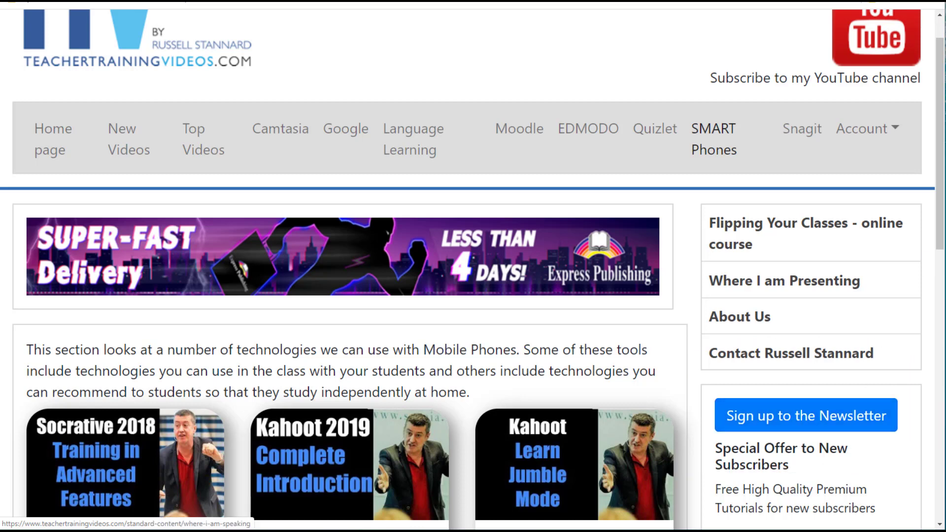
pyautogui.scroll(1, 767, 50)
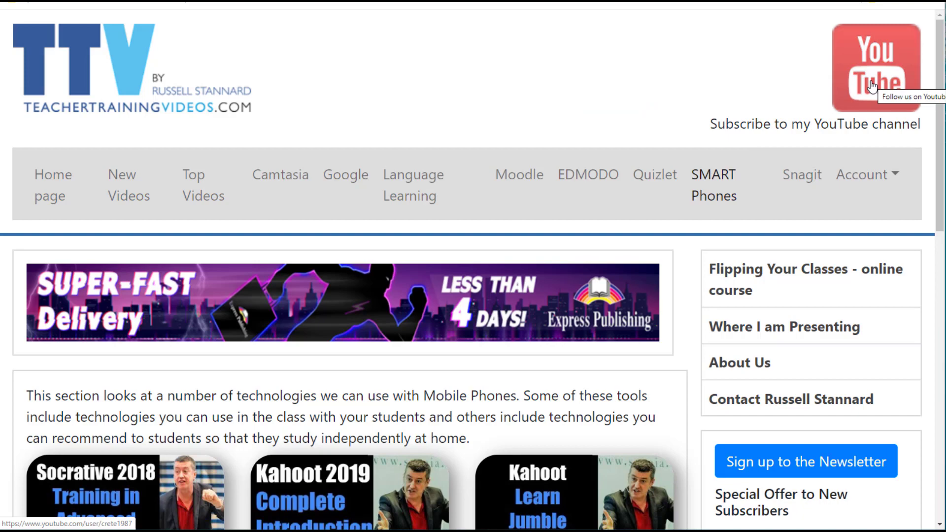
pyautogui.moveTo(941, 134); pyautogui.dragTo(940, 396)
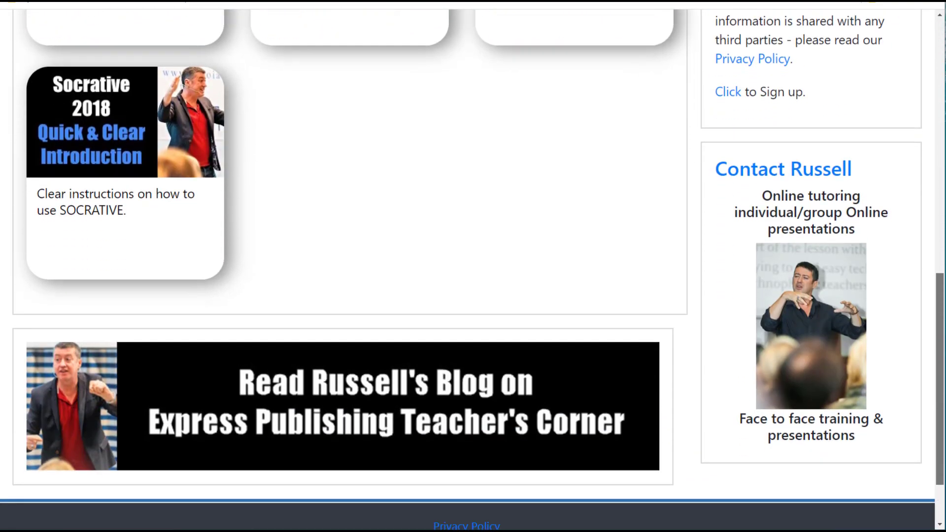